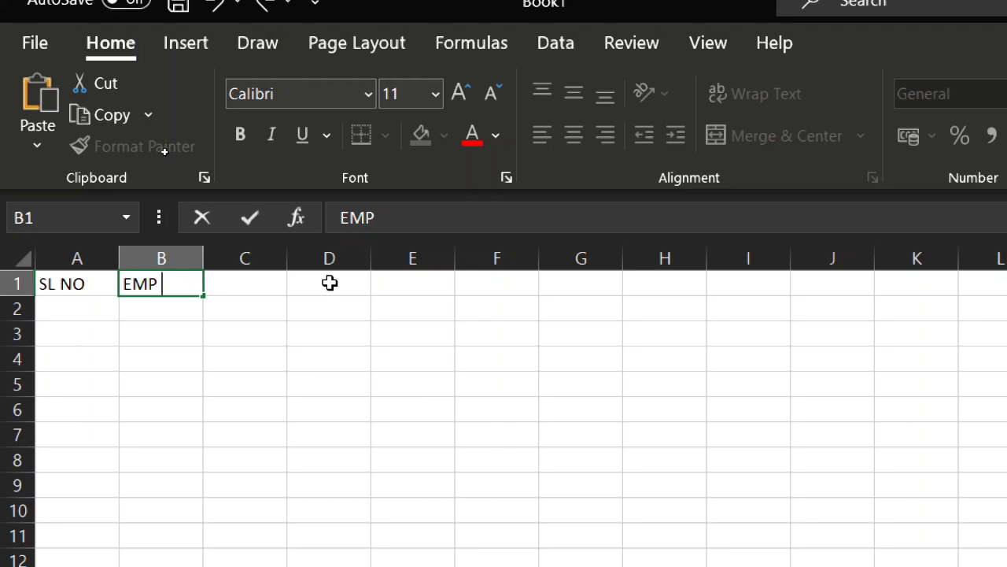
# - Complete the header EMP NAME in cell B1 and autofit column B to its text
pyautogui.write('NAM')
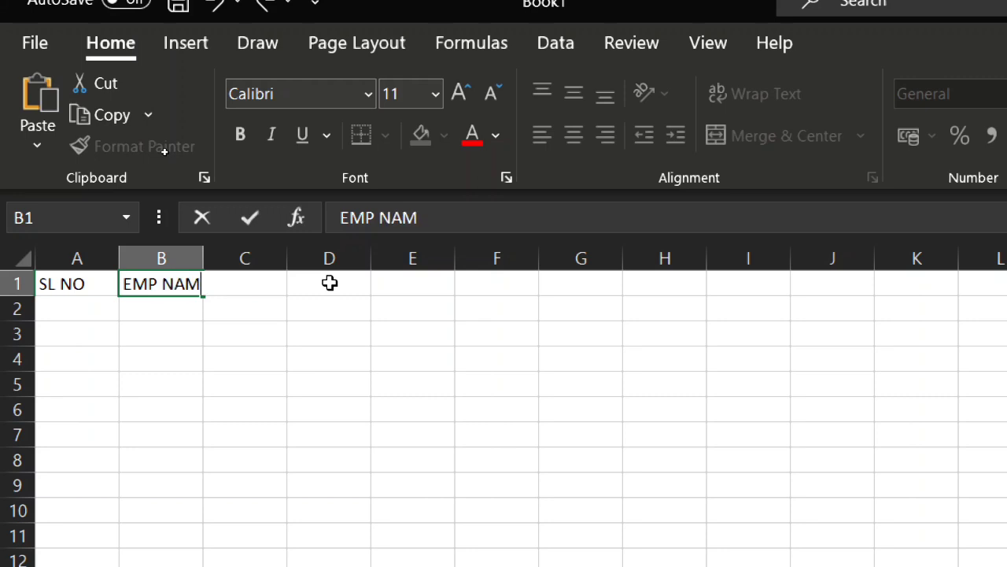
pyautogui.write('E')
pyautogui.press('Tab')
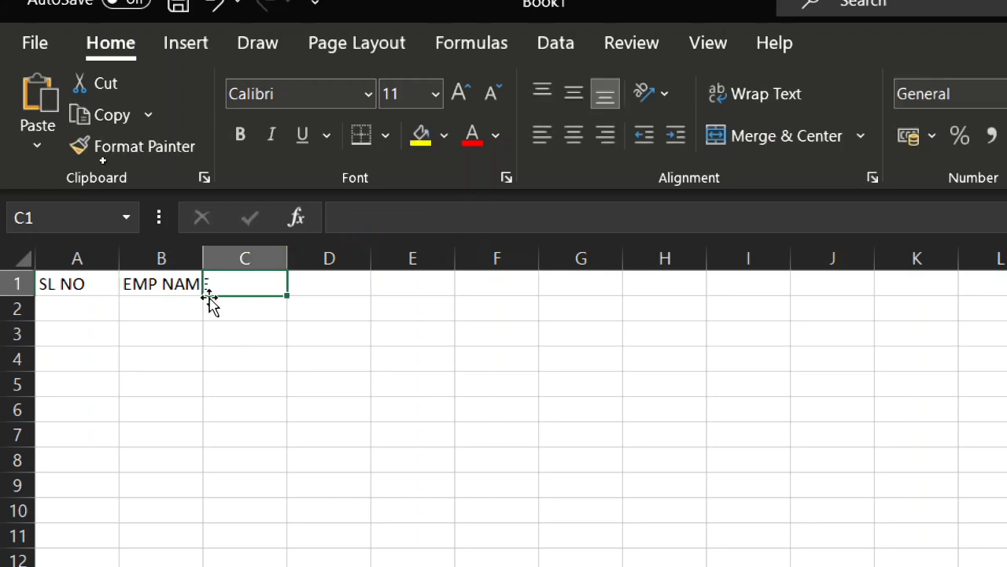
pyautogui.doubleClick(206, 258)
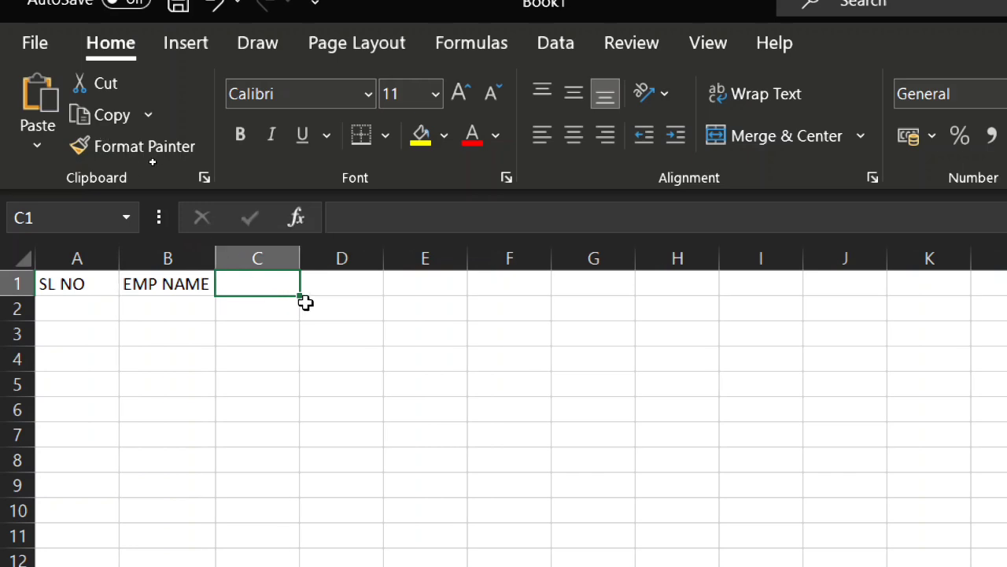
# - Enter the headers BESIC in cell C1 and HRA in cell D1
pyautogui.write('BES')
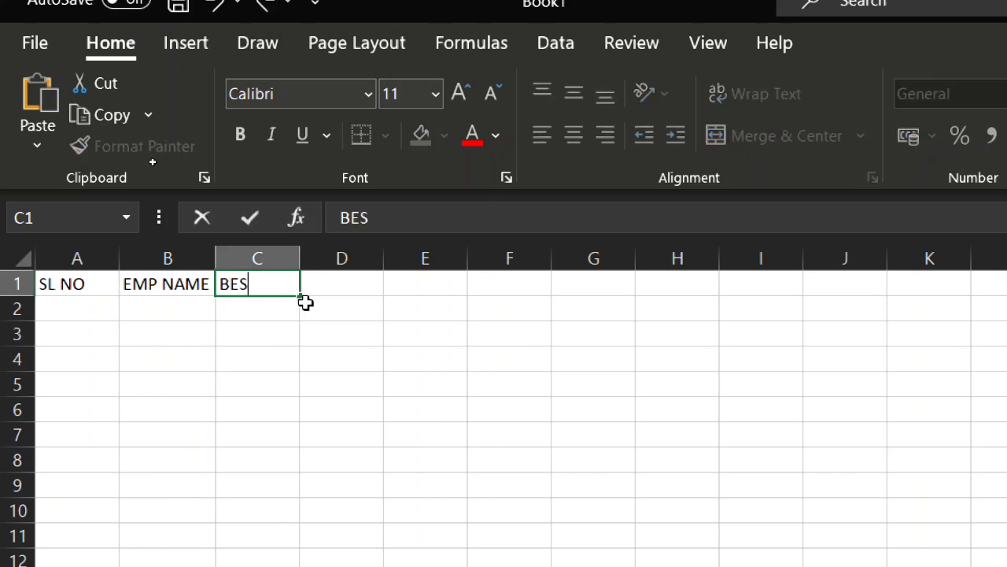
pyautogui.write('IC')
pyautogui.press('Tab')
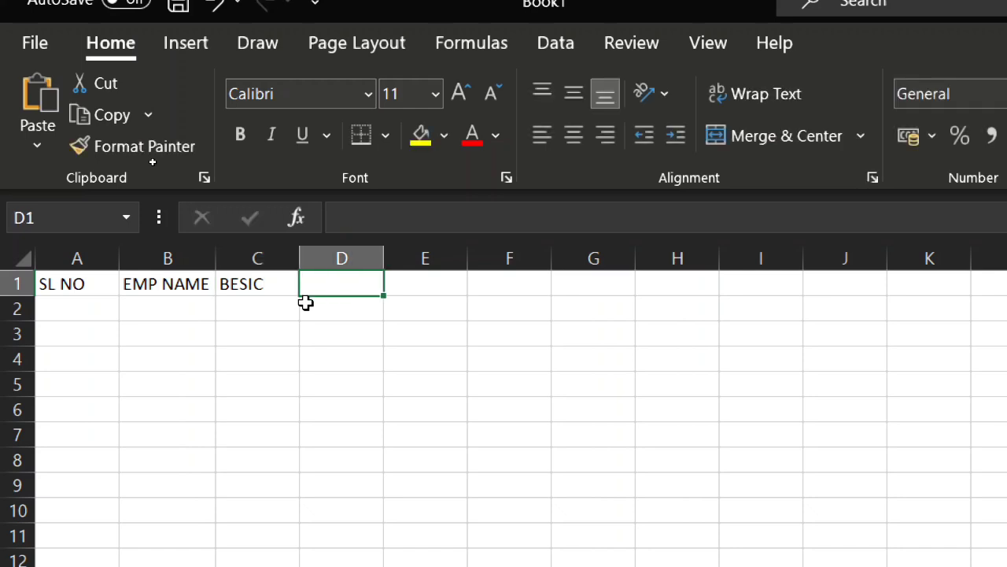
pyautogui.write('B')
pyautogui.press('BackSpace')
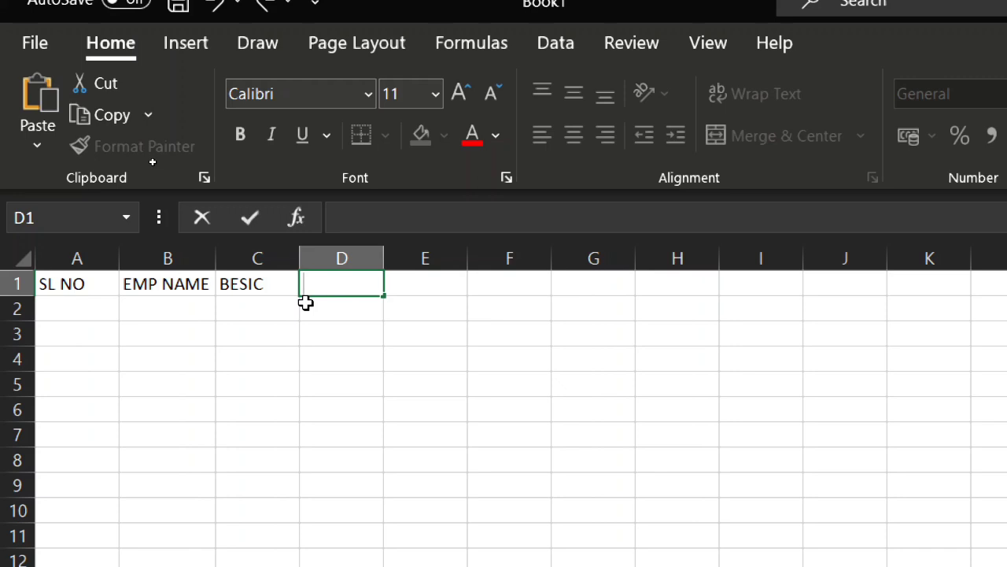
pyautogui.write('HRA')
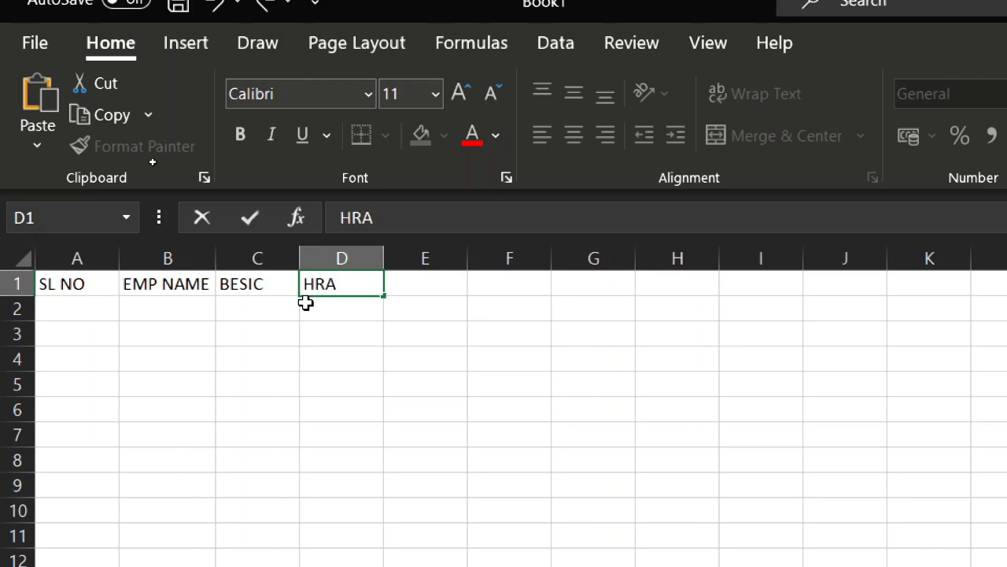
pyautogui.press('Tab')
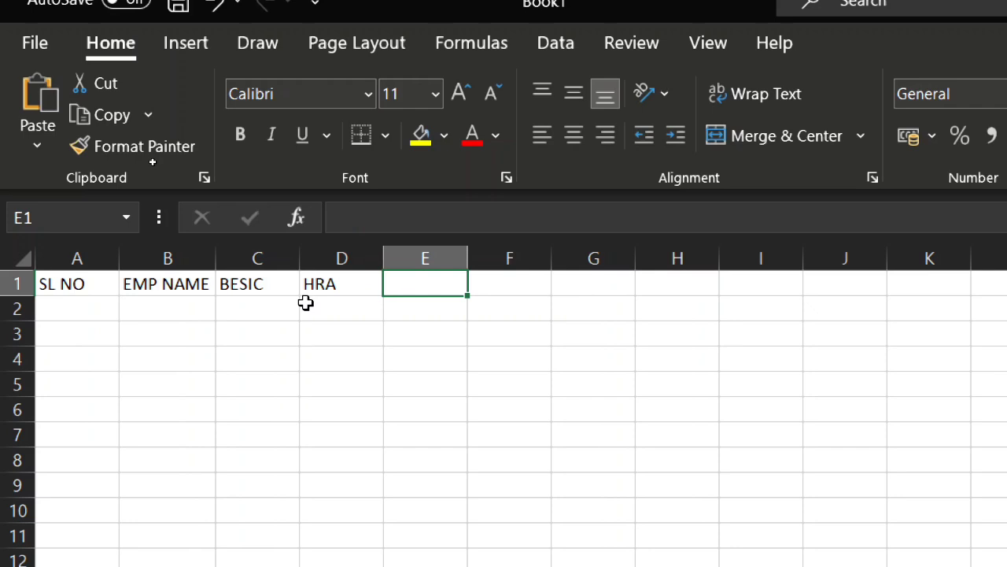
# - Enter the headers DA in cell E1 and NET SALARY in cell F1
pyautogui.write('DA')
pyautogui.press('Tab')
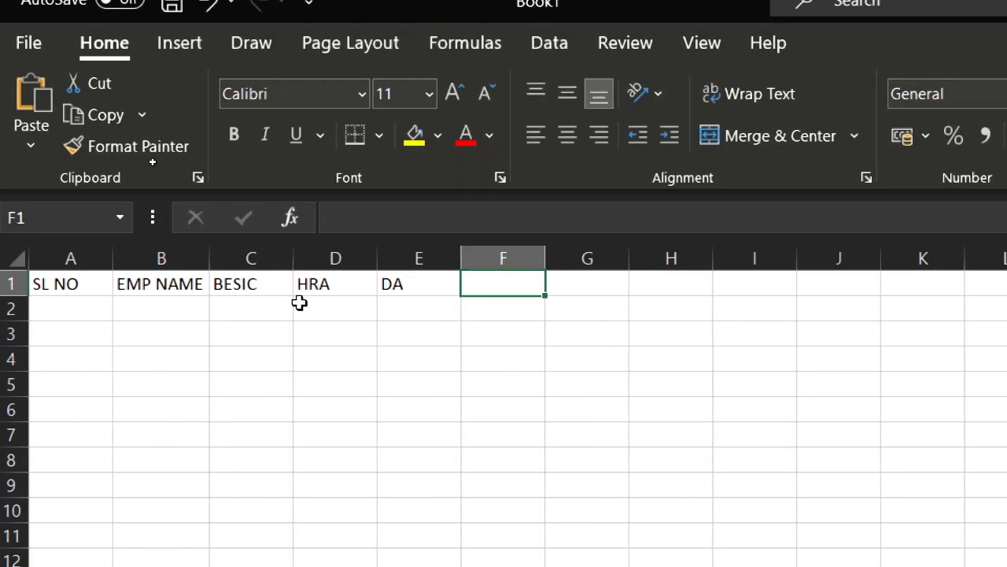
pyautogui.write('NET')
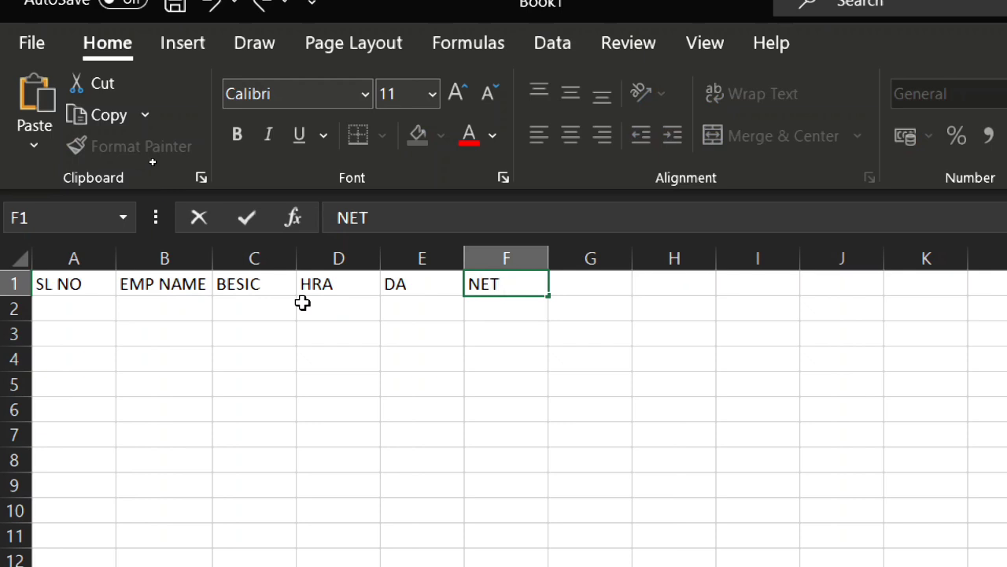
pyautogui.write(' SALA')
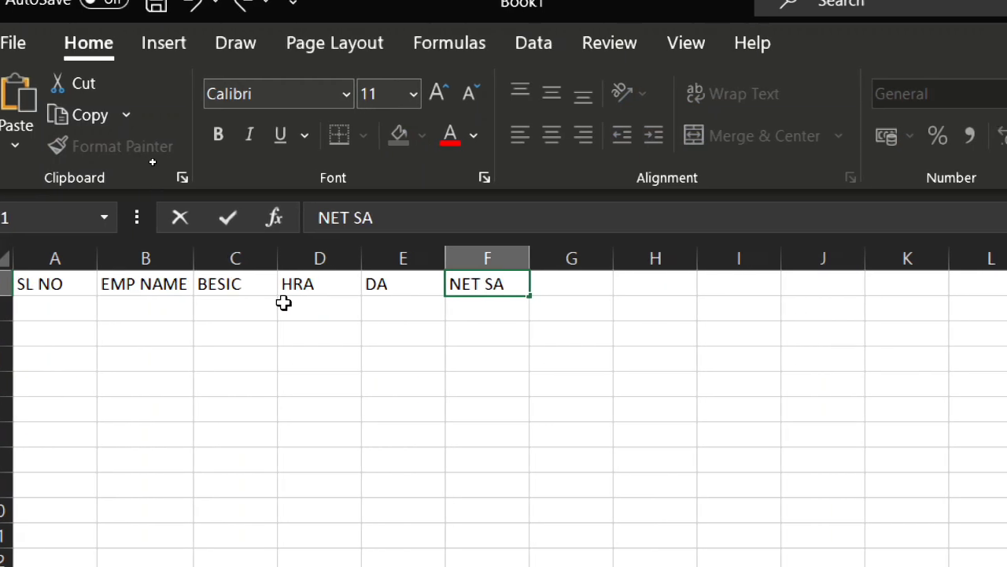
pyautogui.write('R')
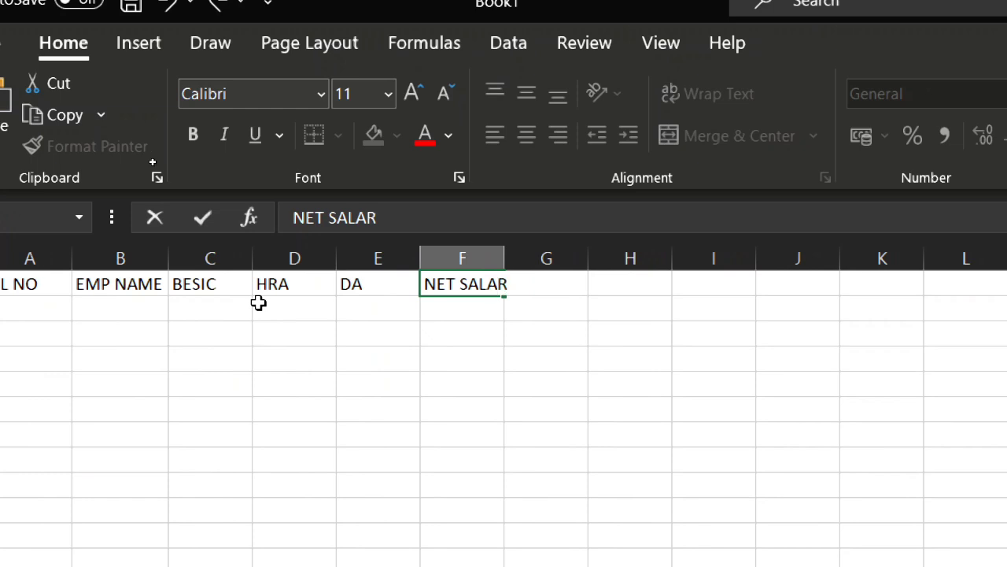
pyautogui.write('Y')
pyautogui.press('Return')
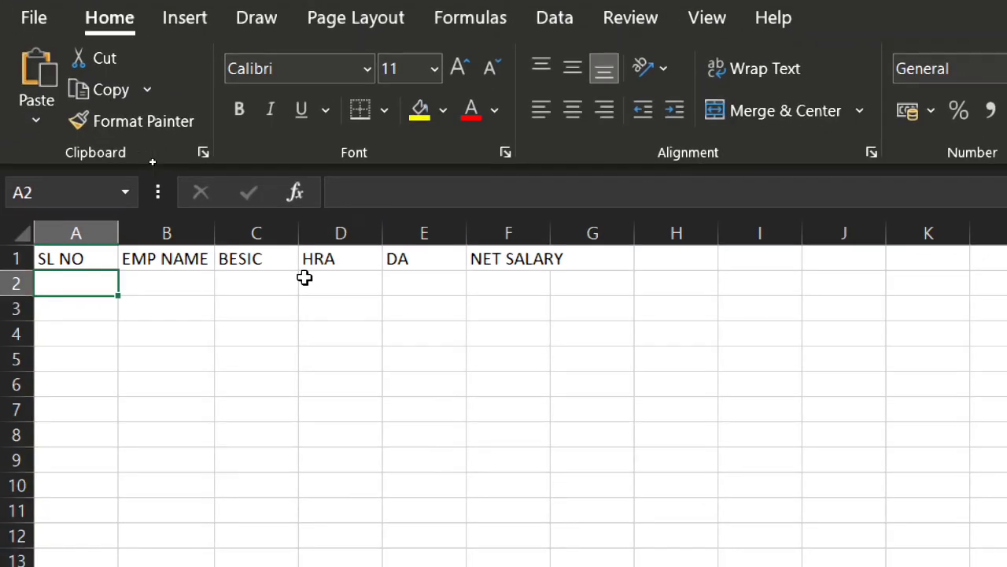
# - Number the SL NO column from 1 to 8 in A2:A9 by extending a series started with 1 and 2
pyautogui.write('1')
pyautogui.press('Return')
pyautogui.write('2')
pyautogui.press('Return')
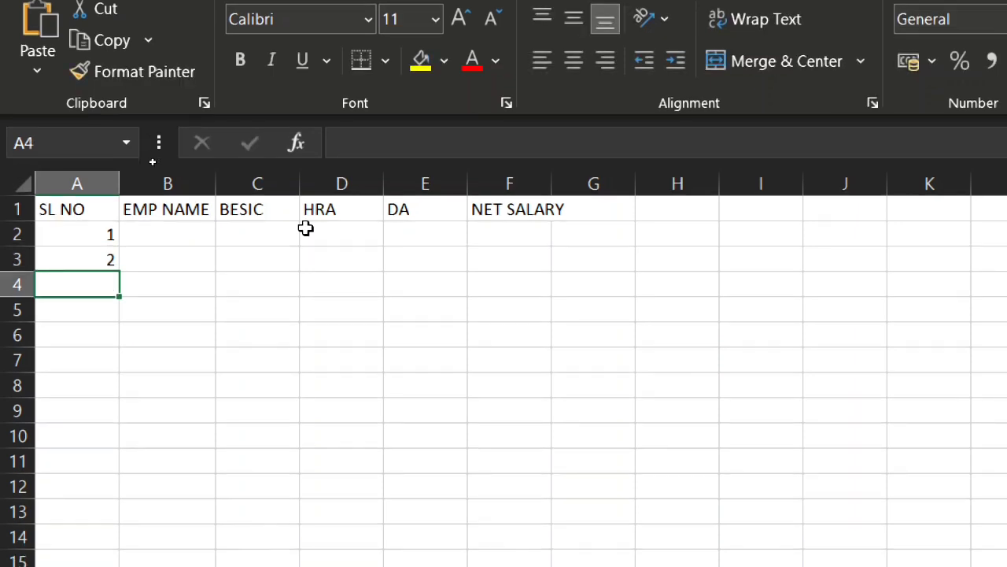
pyautogui.press('Up')
pyautogui.press('Up')
pyautogui.hotkey('shift', 'Down')
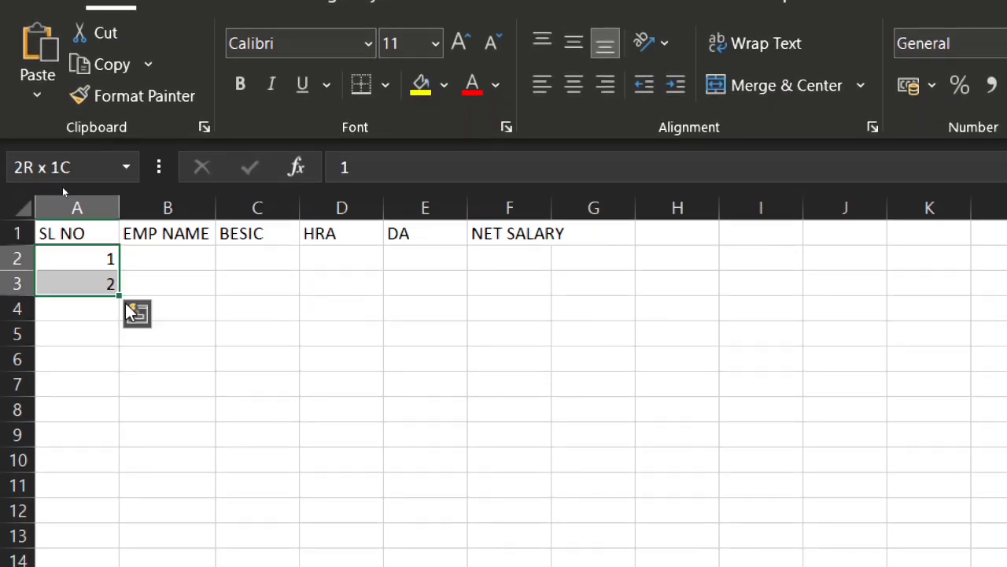
pyautogui.moveTo(118, 295); pyautogui.dragTo(141, 446)
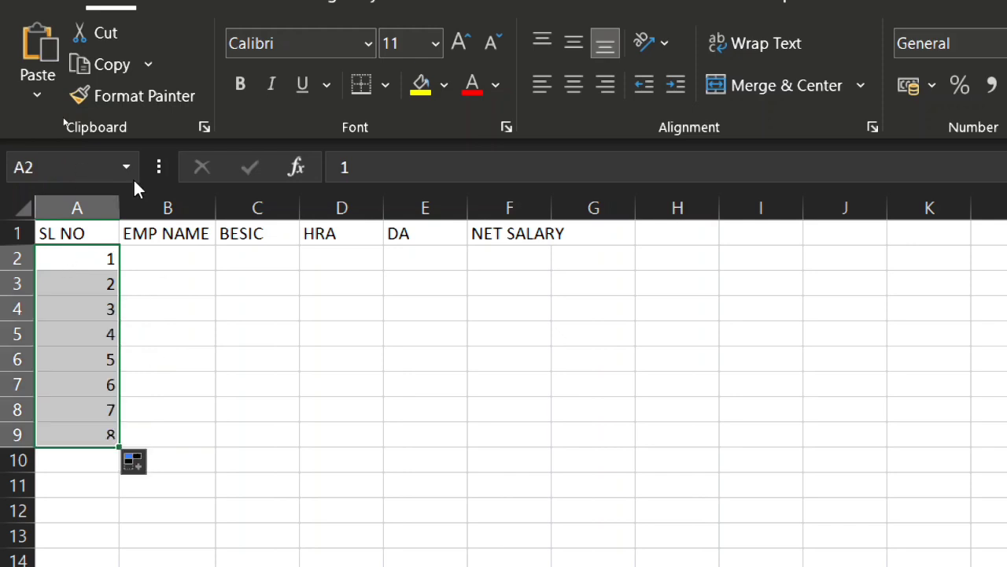
# - Enter the first four employees' names in cells B2 to B5 of the EMP NAME column
pyautogui.click(183, 254)
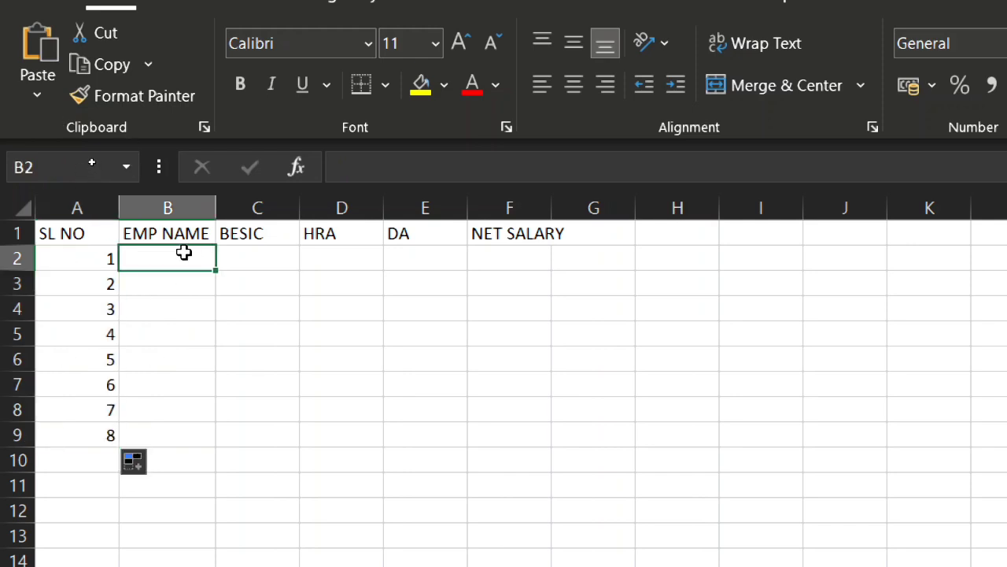
pyautogui.write('AM')
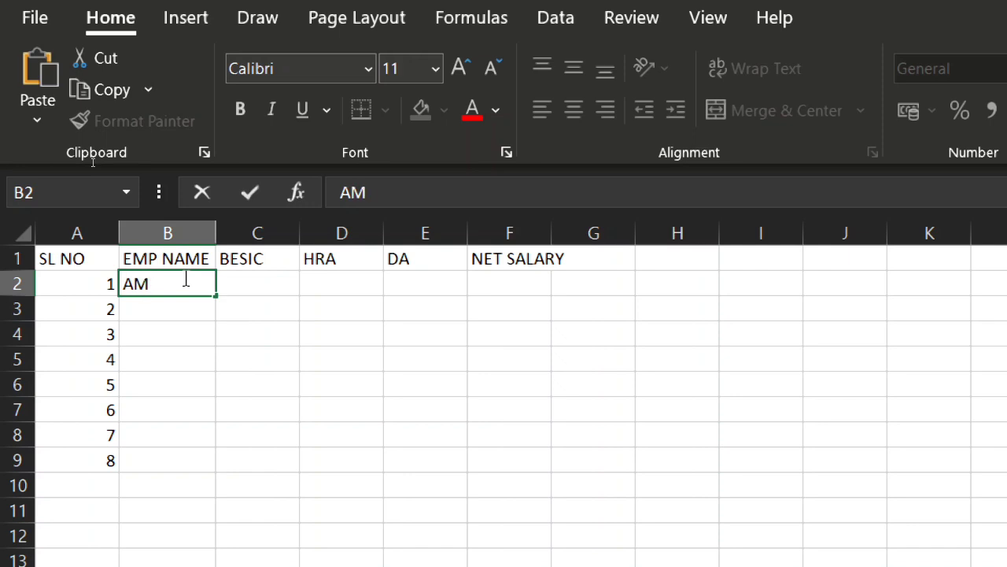
pyautogui.write('IT')
pyautogui.press('Return')
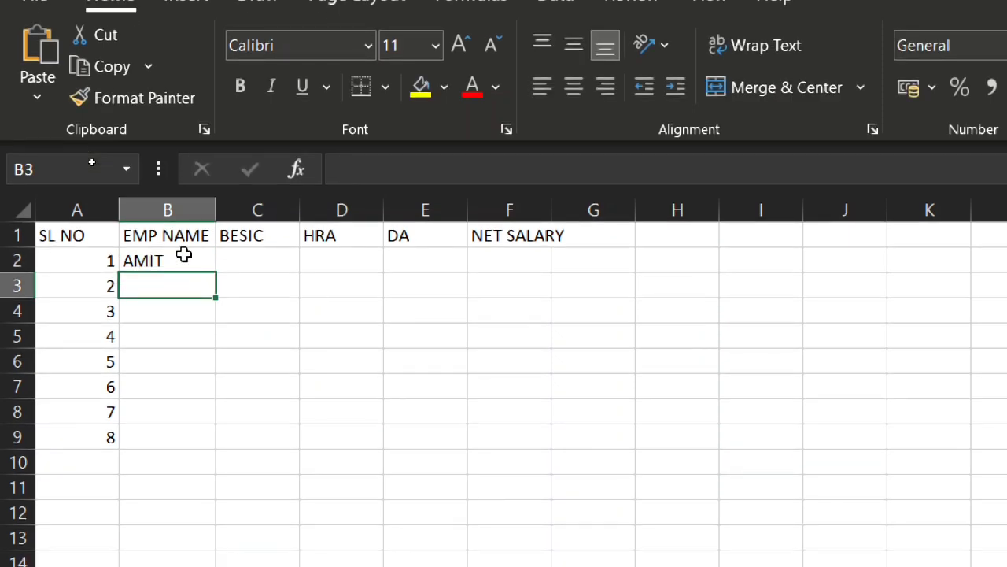
pyautogui.write('SUJIT')
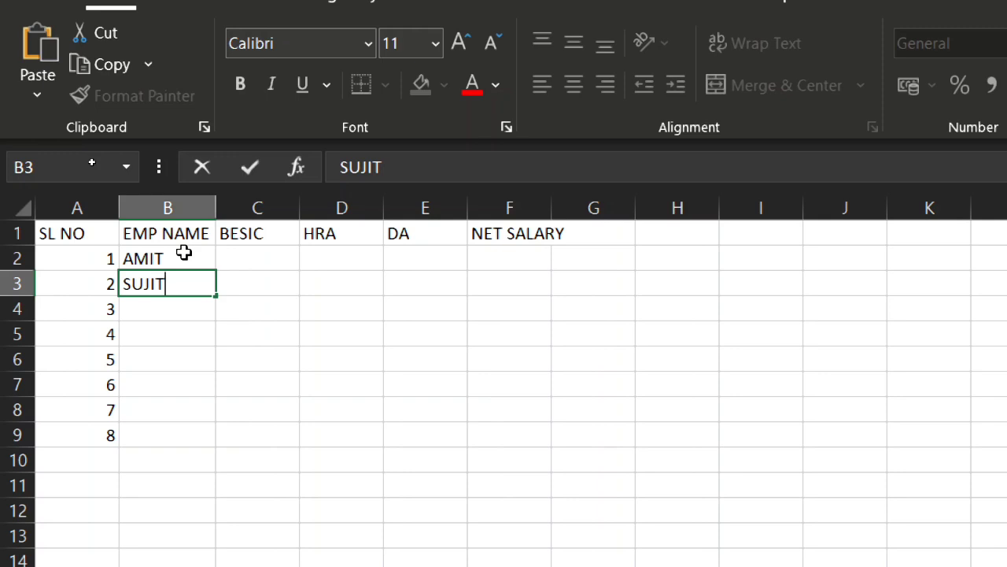
pyautogui.press('Return')
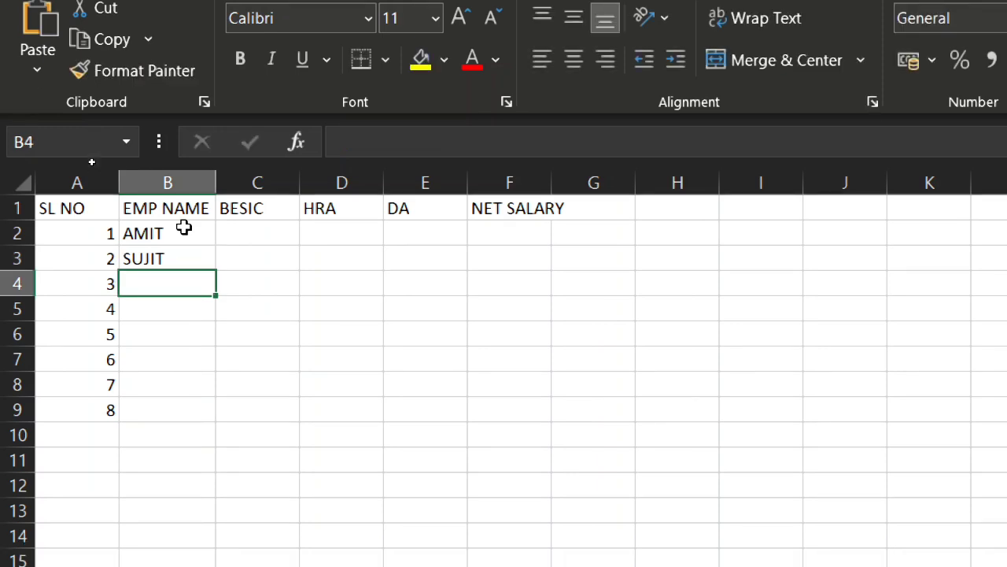
pyautogui.write('MANOJ')
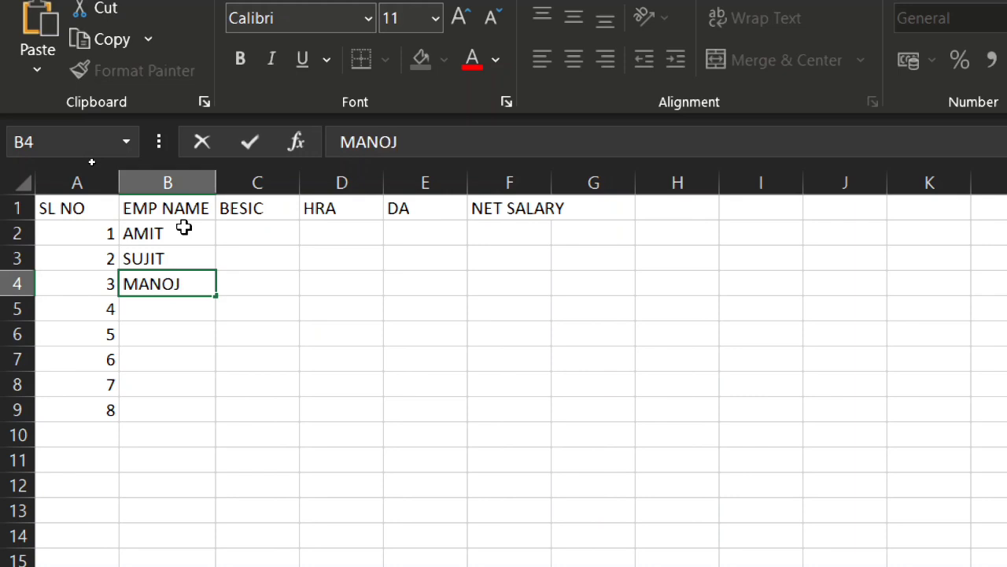
pyautogui.press('Return')
pyautogui.write('RAJE')
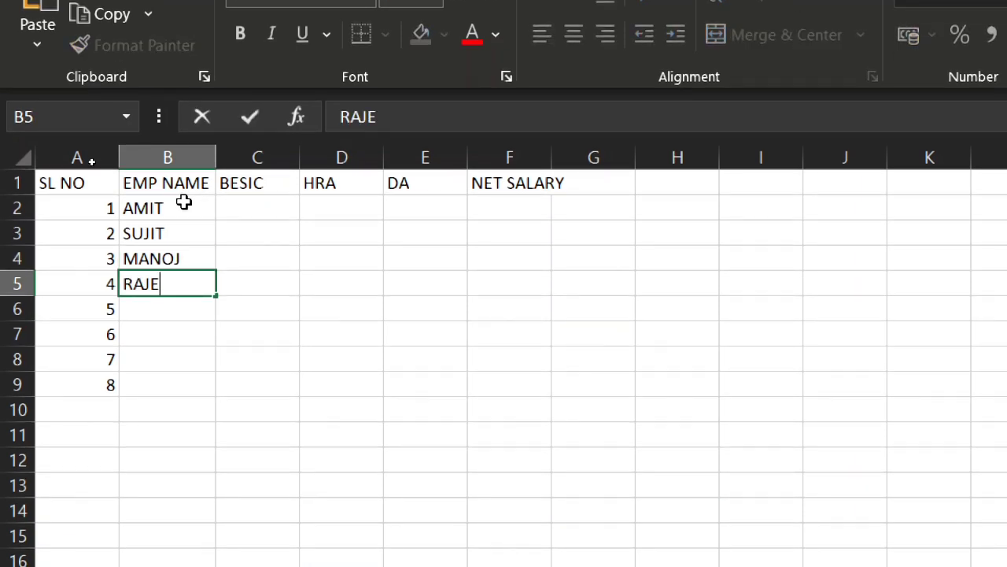
pyautogui.write('N')
pyautogui.press('Return')
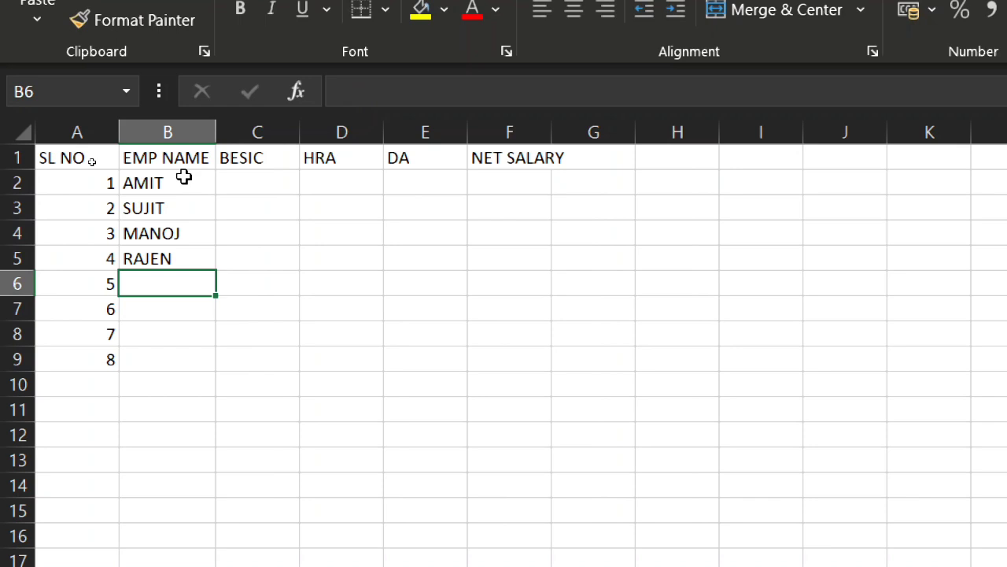
# - Enter the remaining four employees' names in cells B6 to B9 of the EMP NAME column
pyautogui.write('RAJES')
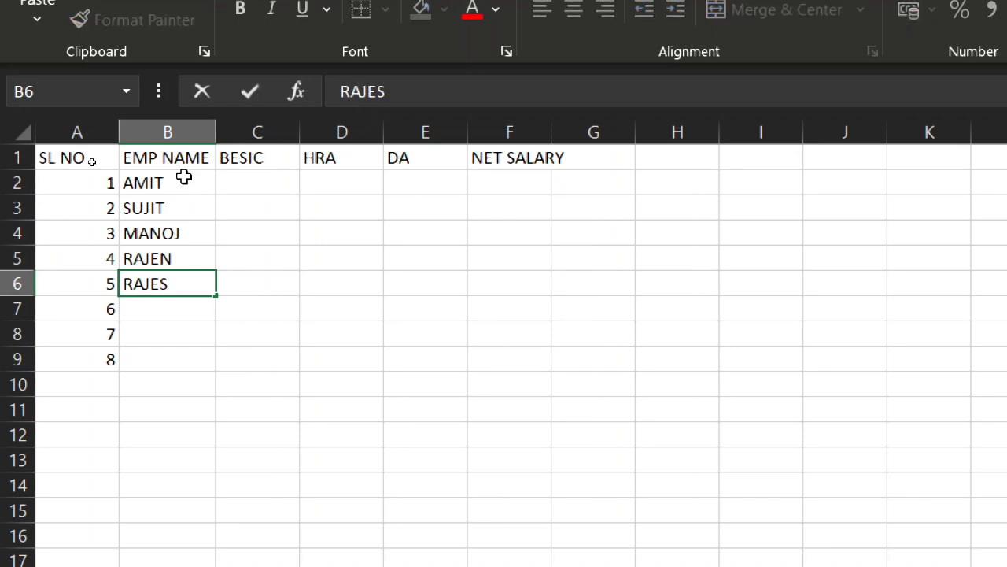
pyautogui.write('H')
pyautogui.press('Return')
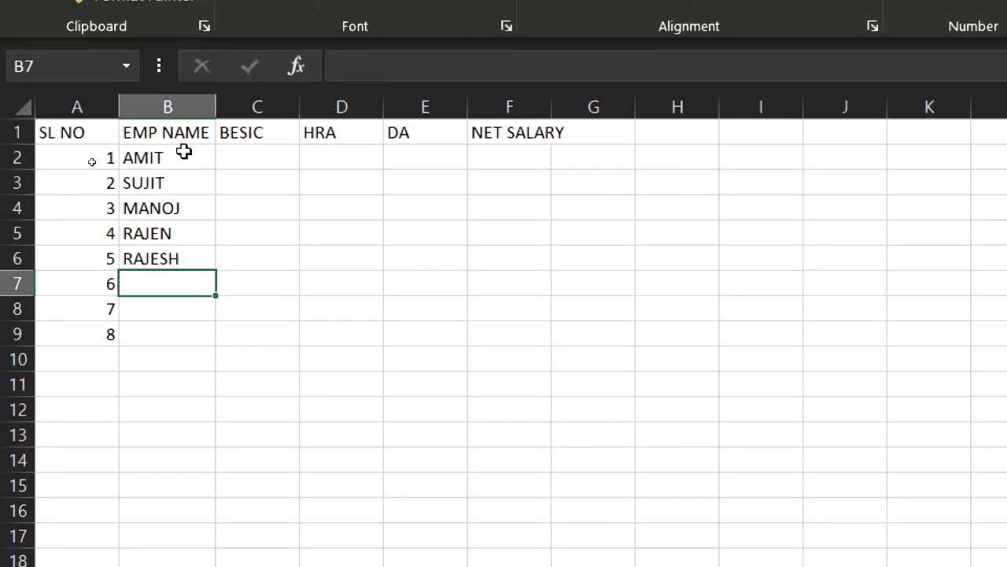
pyautogui.write('PR')
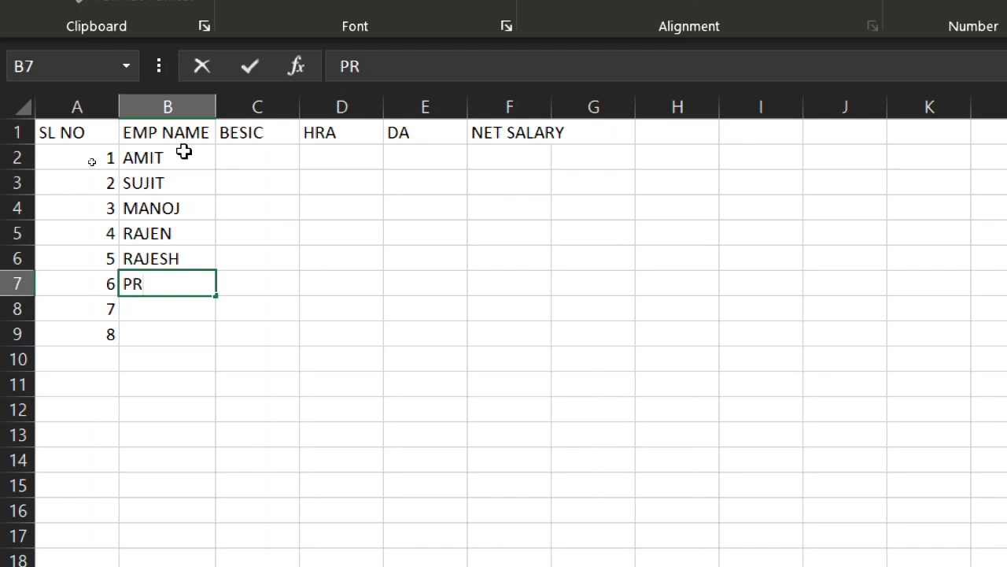
pyautogui.write('ITAM')
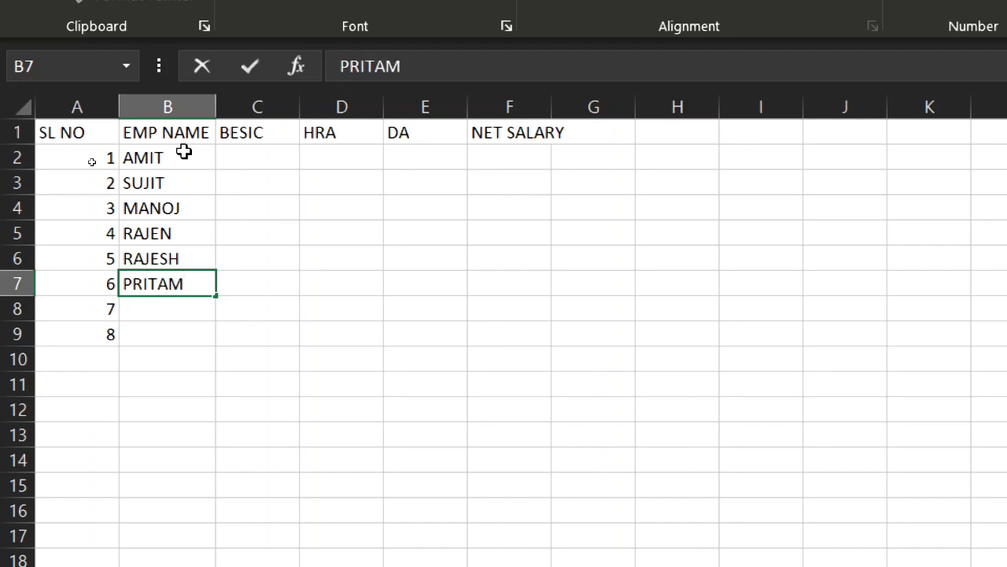
pyautogui.press('Return')
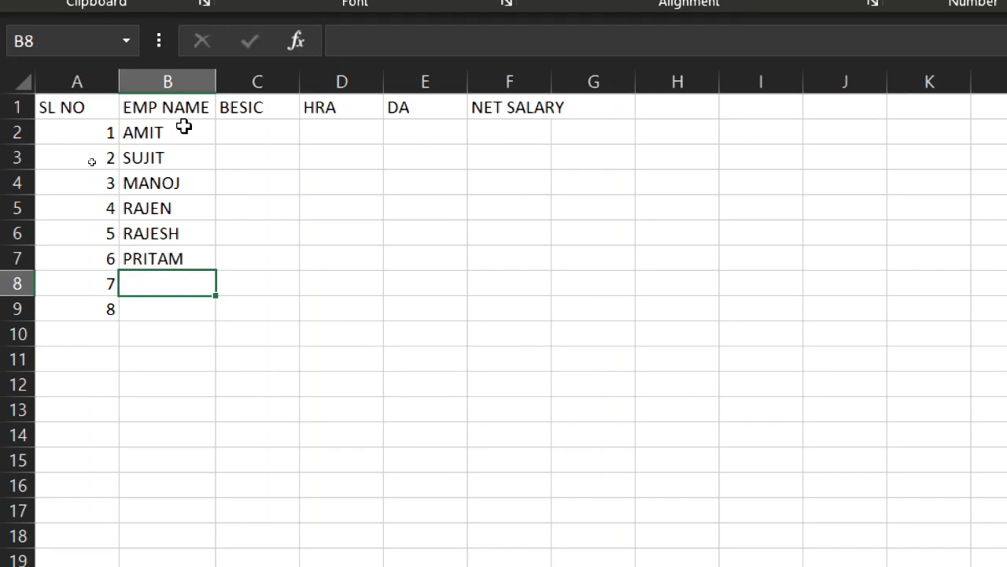
pyautogui.write('RA')
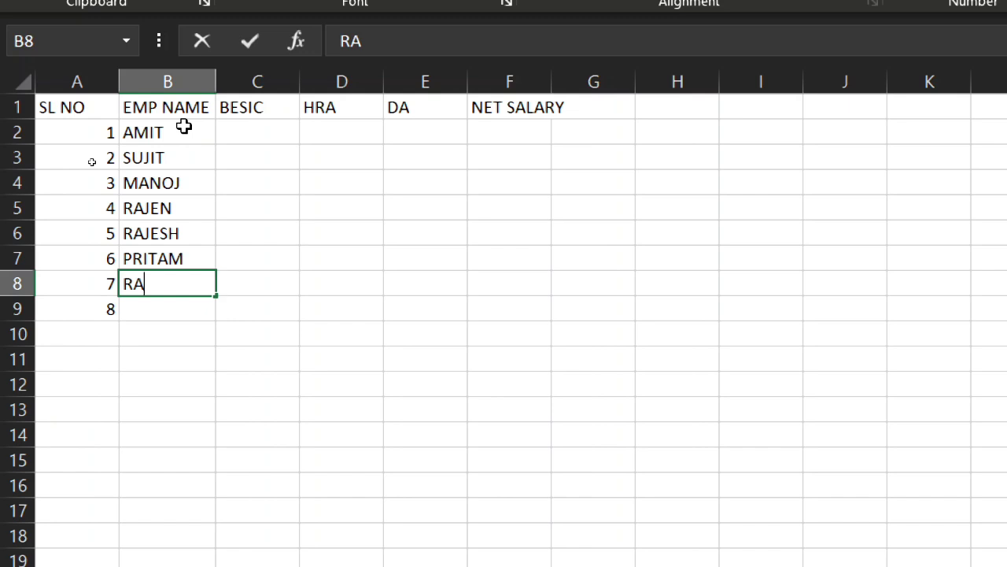
pyautogui.write('JU')
pyautogui.press('Return')
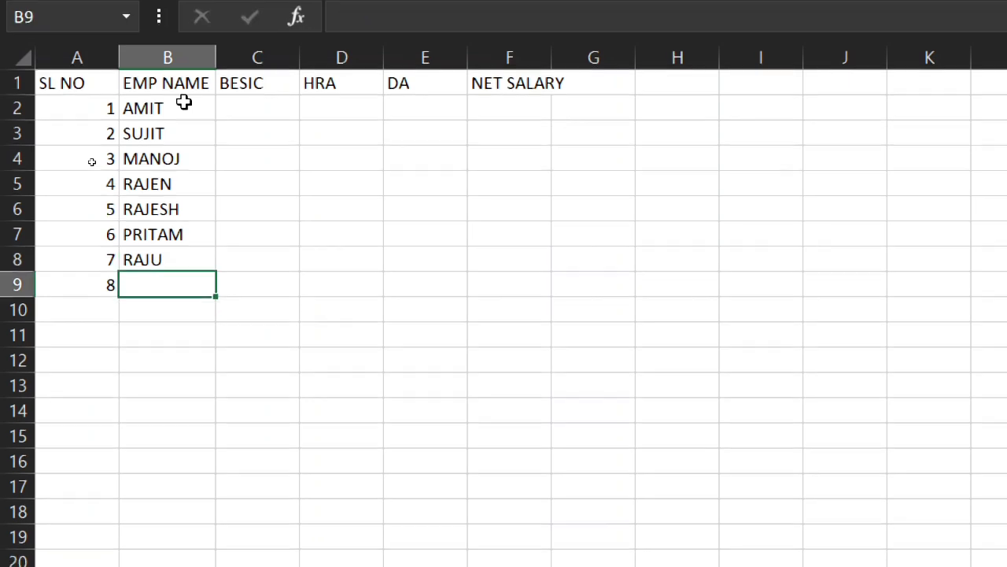
pyautogui.write('SU')
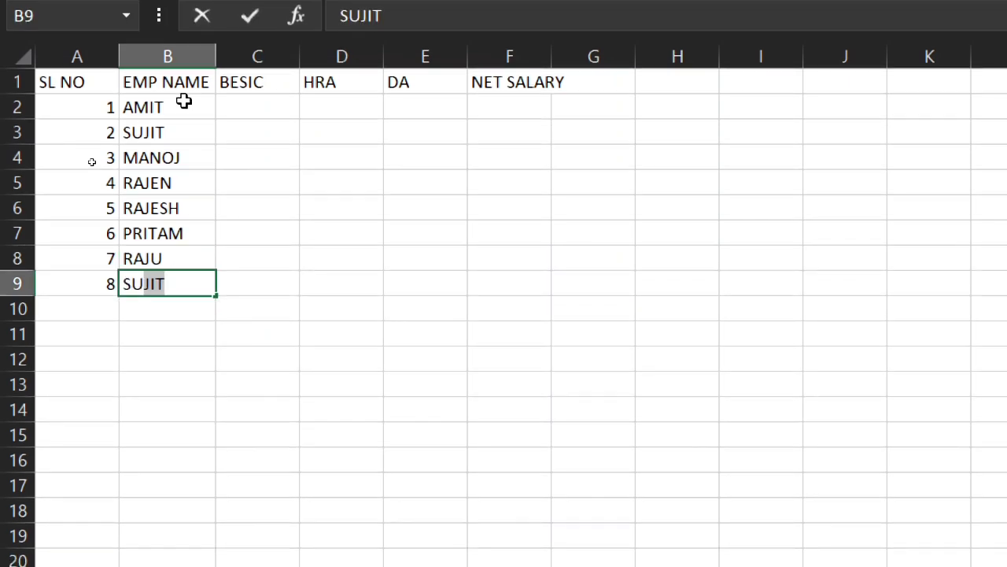
pyautogui.write('MIT')
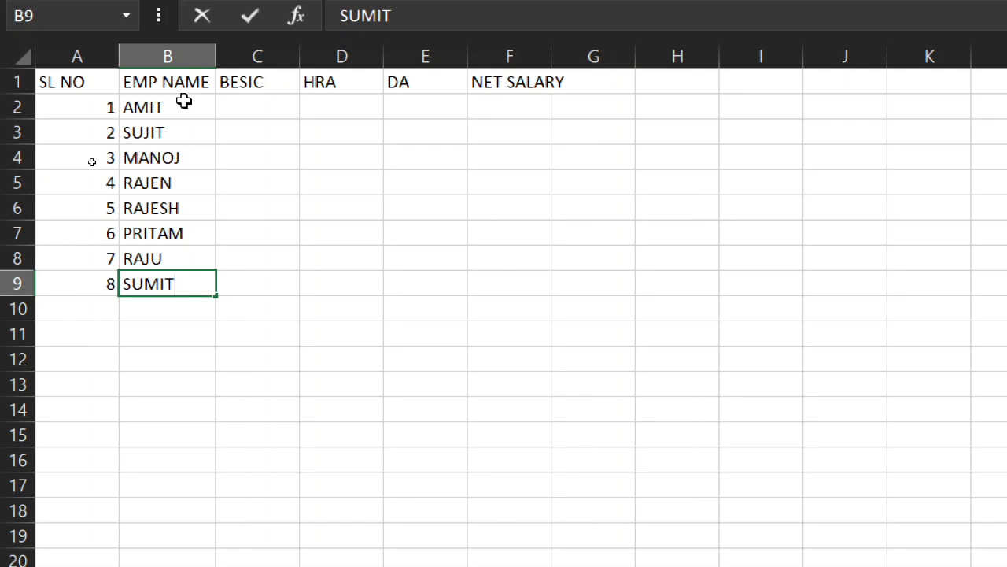
# - Enter the basic pay amounts 9000, 10000 and 12500 in cells C2 to C4 of the BESIC column
pyautogui.hotkey('ctrl', 'Up')
pyautogui.press('Right')
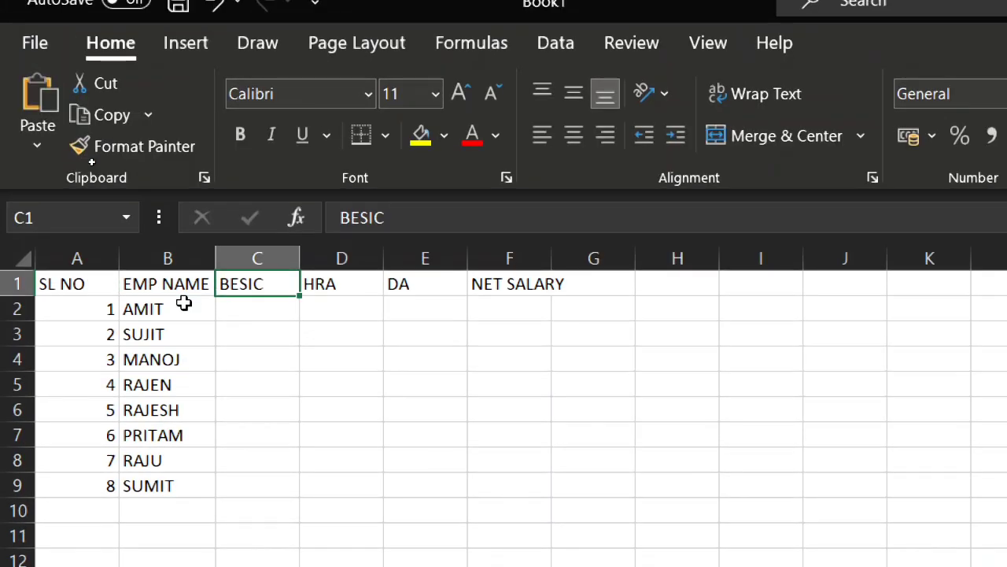
pyautogui.press('Down')
pyautogui.write('9000')
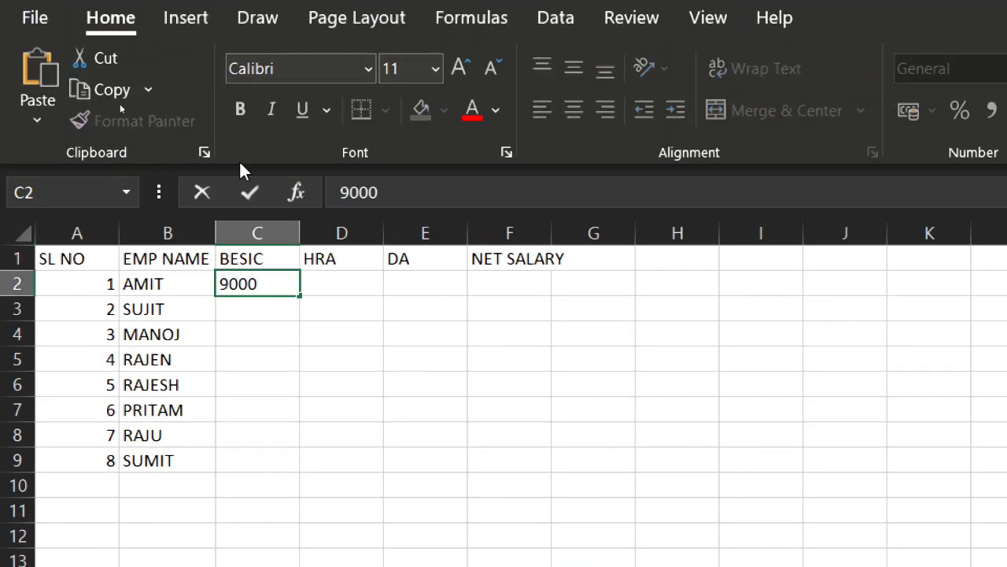
pyautogui.press('Return')
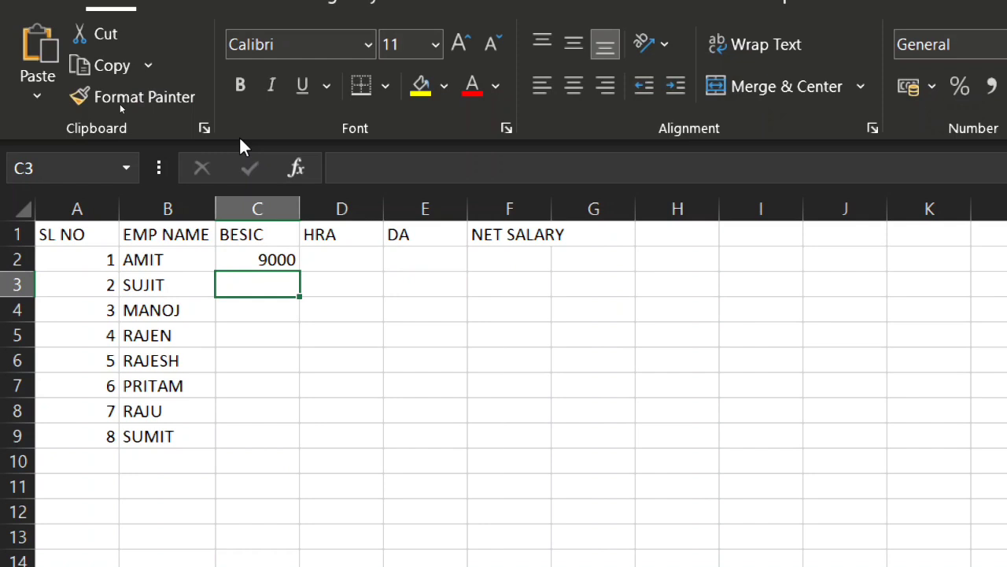
pyautogui.write('10000')
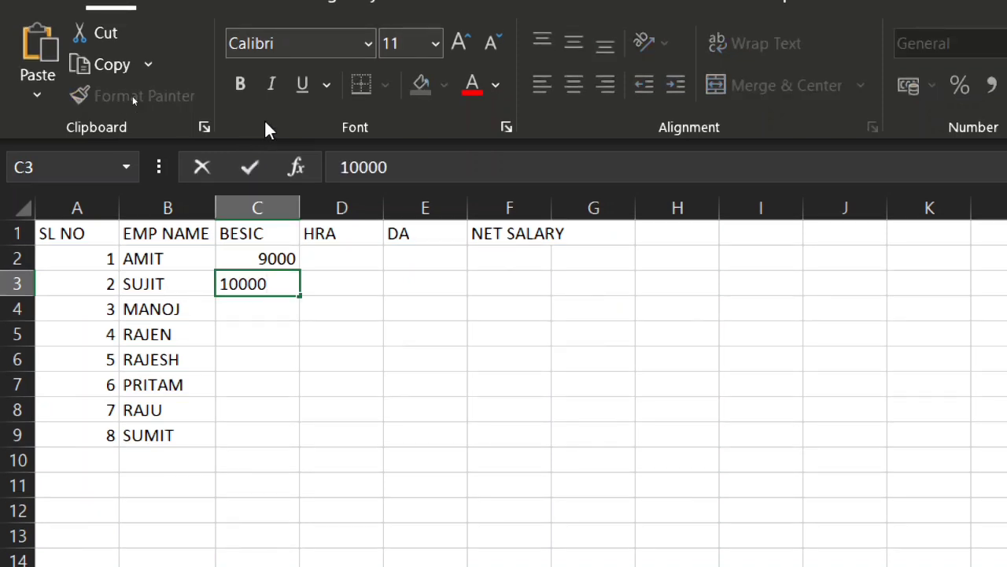
pyautogui.press('Return')
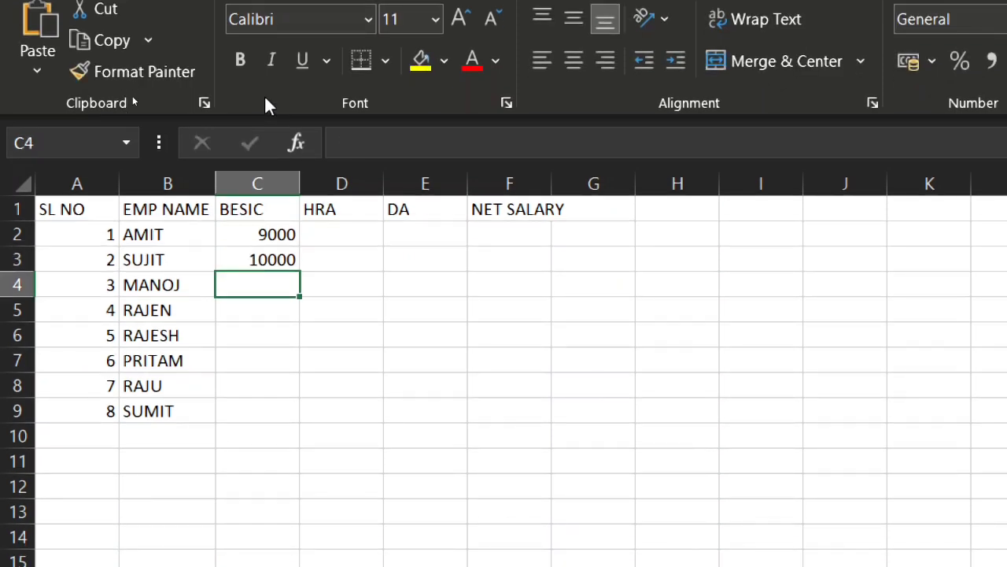
pyautogui.write('1250')
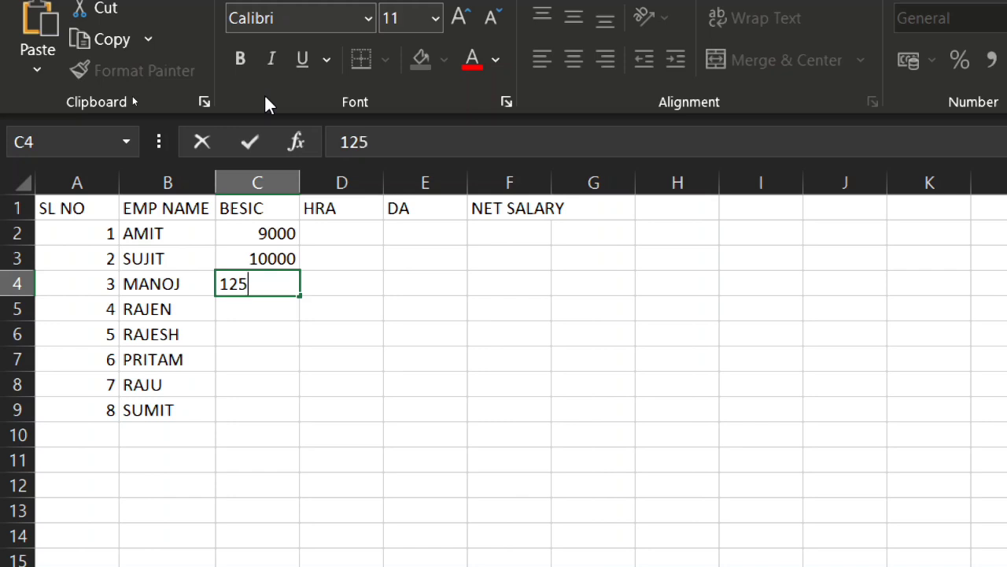
pyautogui.write('0')
pyautogui.press('Return')
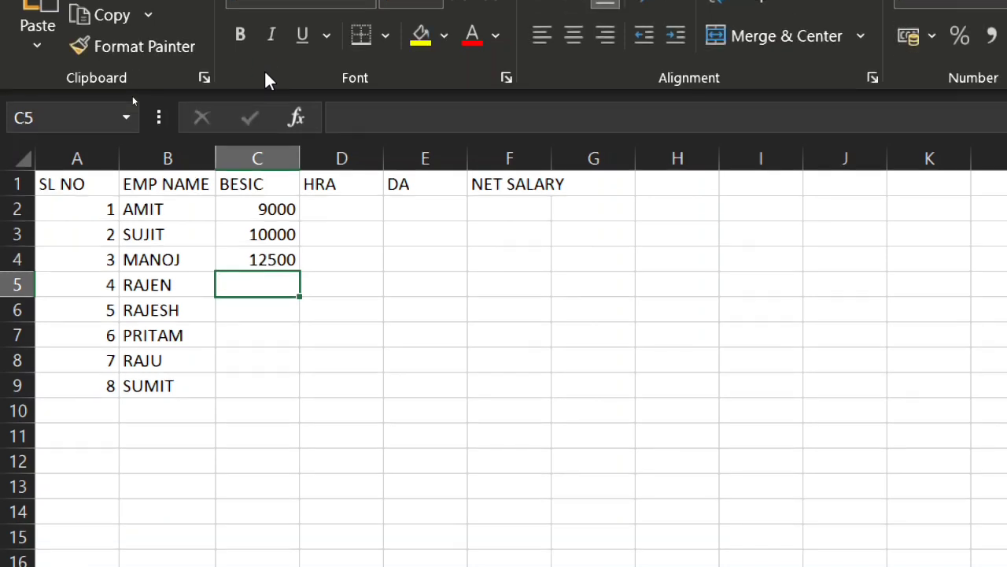
# - Enter the basic pay amounts 9200, 7800 and 15800 in cells C5 to C7
pyautogui.write('92000')
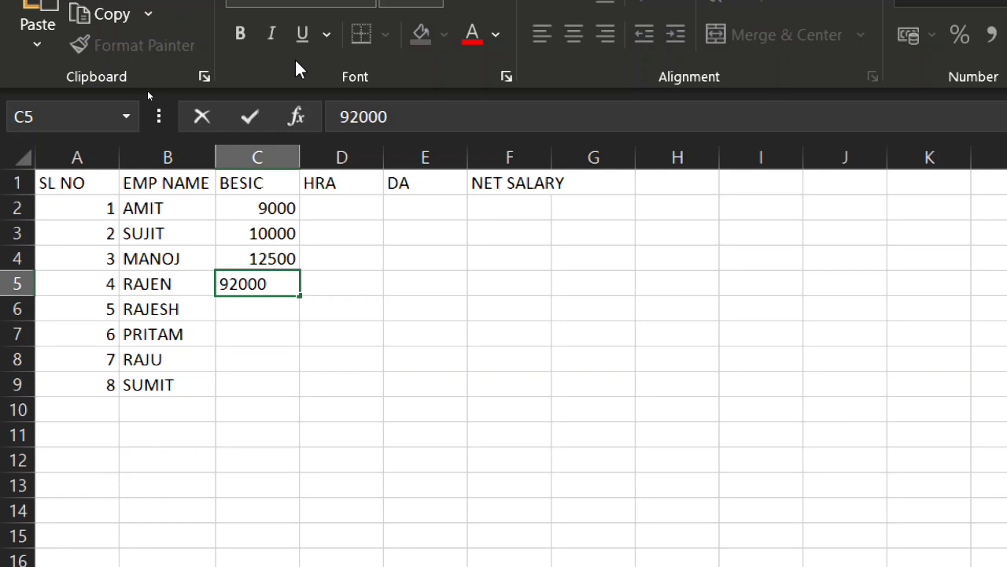
pyautogui.press('BackSpace')
pyautogui.press('Return')
pyautogui.write('78')
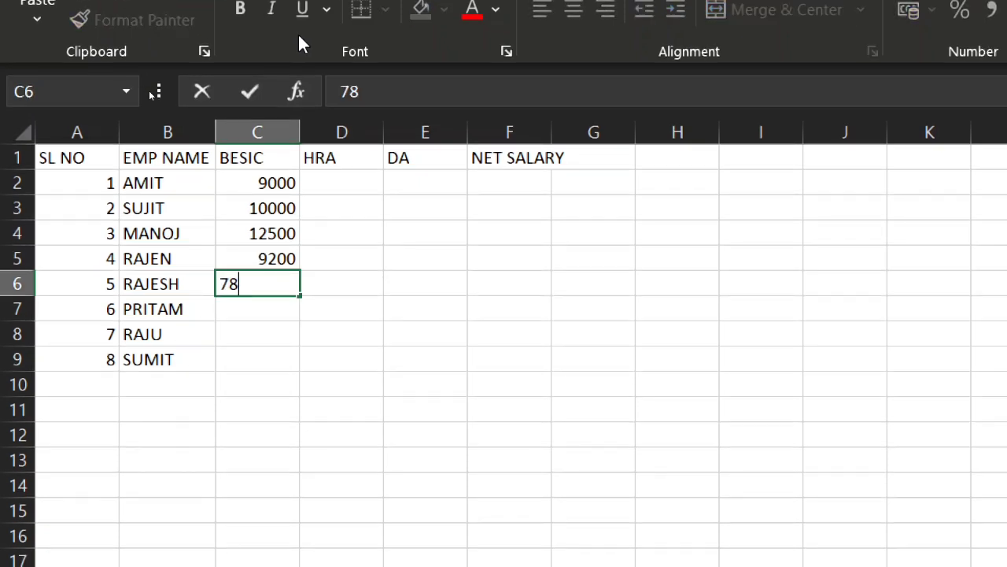
pyautogui.write('00')
pyautogui.press('Return')
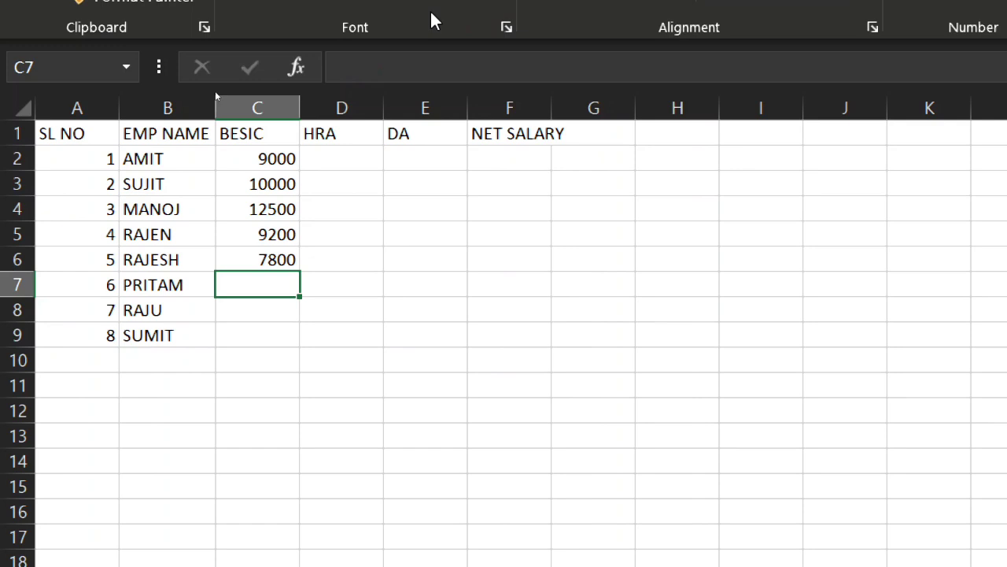
pyautogui.write('158')
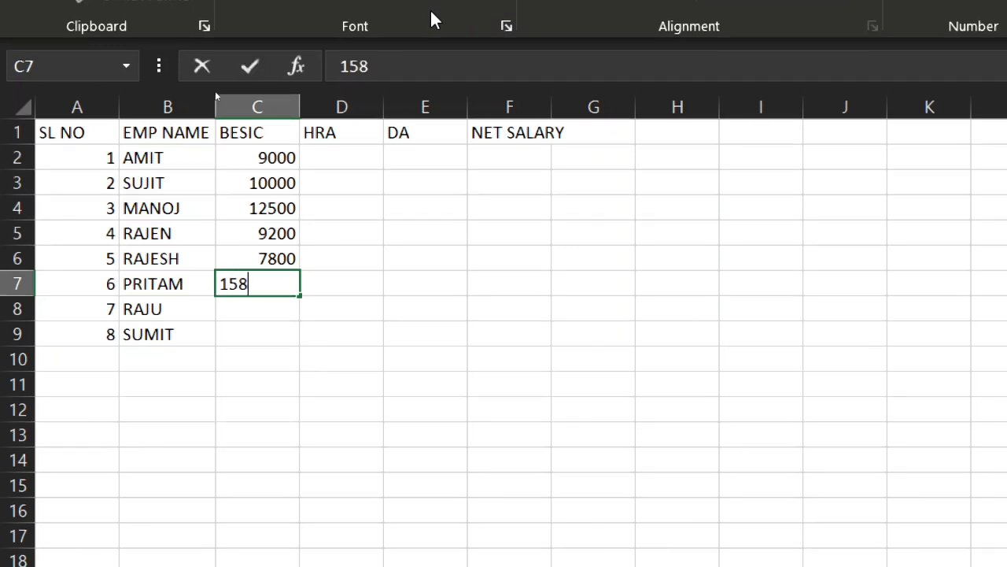
pyautogui.write('00')
pyautogui.press('Return')
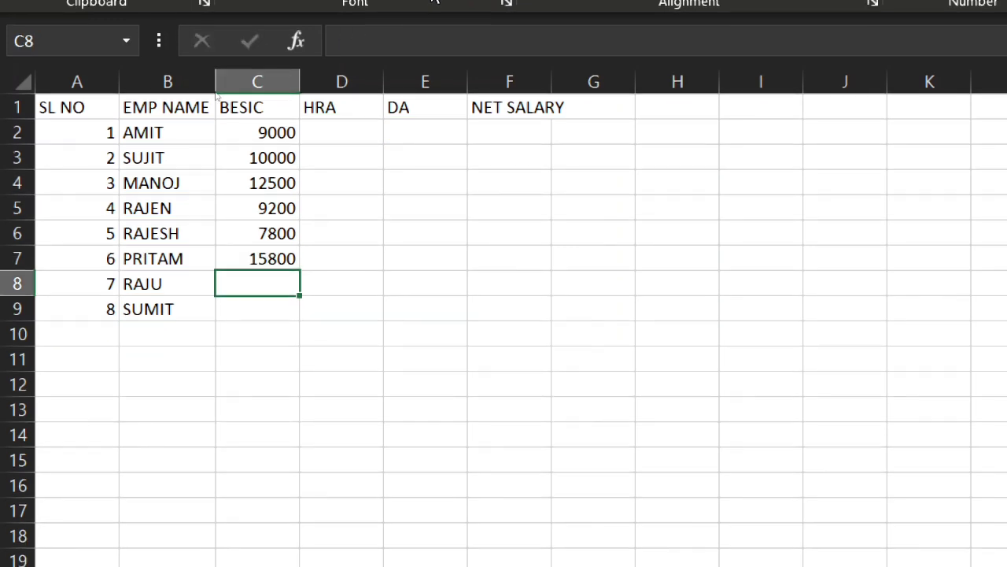
# - Enter the last two basic pay amounts, 11920 in cell C8 and 13250 in cell C9
pyautogui.write('11920')
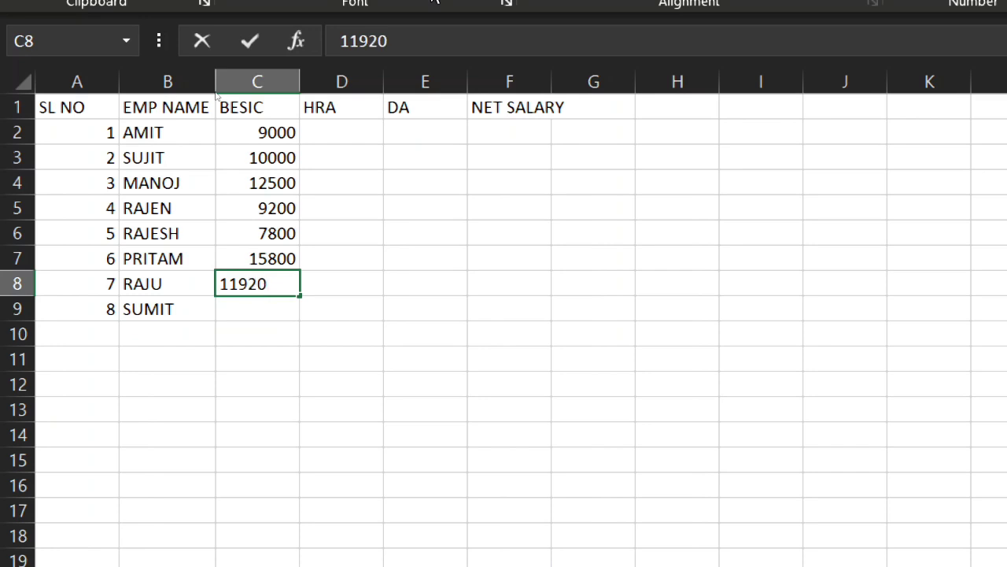
pyautogui.press('Return')
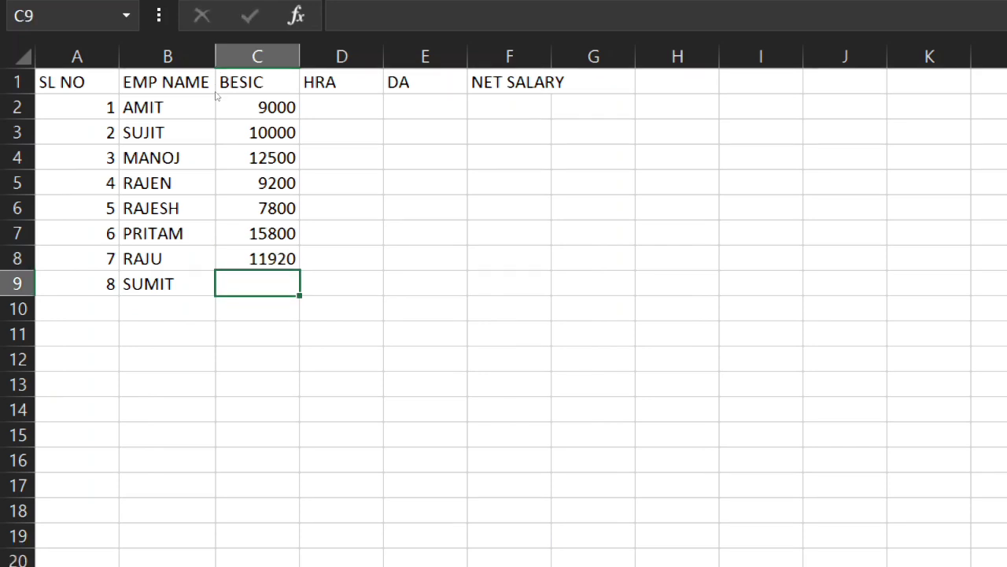
pyautogui.write('1325')
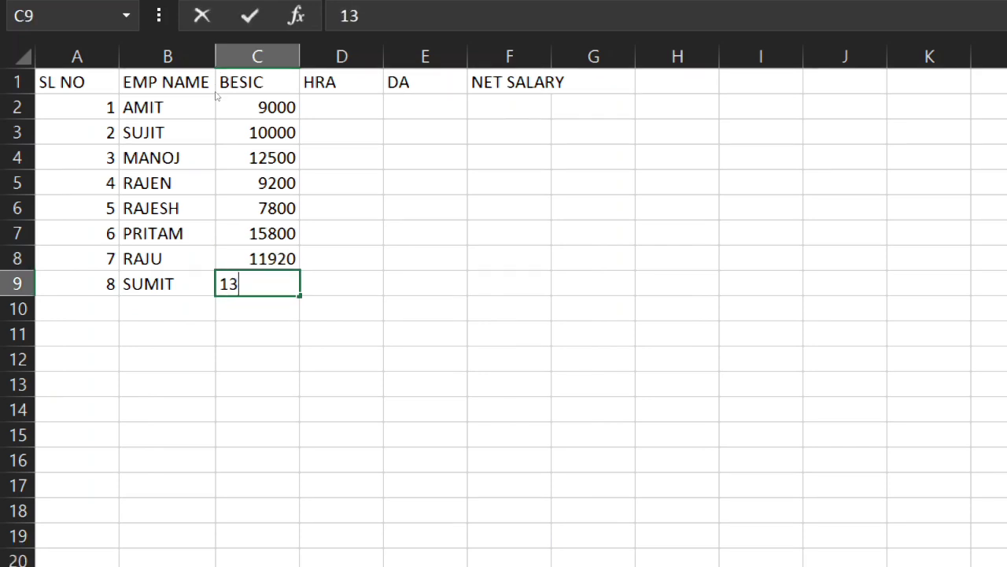
pyautogui.write('0')
pyautogui.press('Return')
# - Calculate the first employee's HRA in cell D2 as 20% of basic pay with the formula =C2*20%
pyautogui.press('Up')
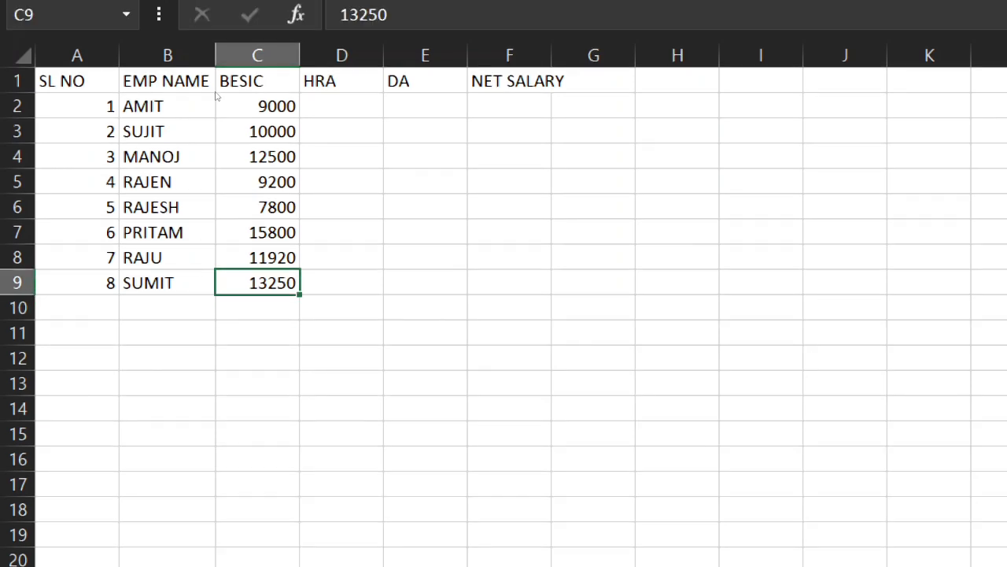
pyautogui.hotkey('ctrl', 'Up')
pyautogui.press('Right')
pyautogui.press('Down')
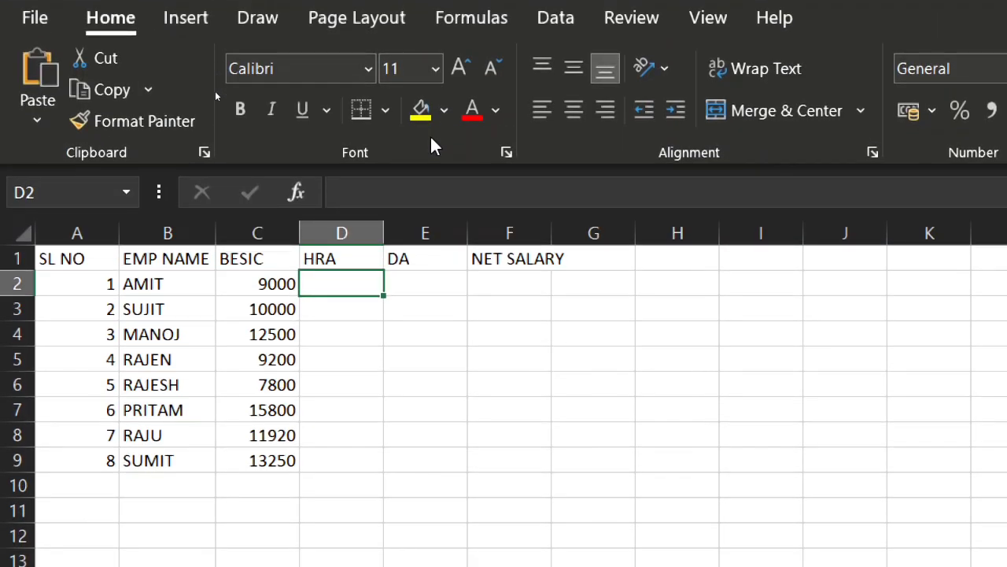
pyautogui.write('=')
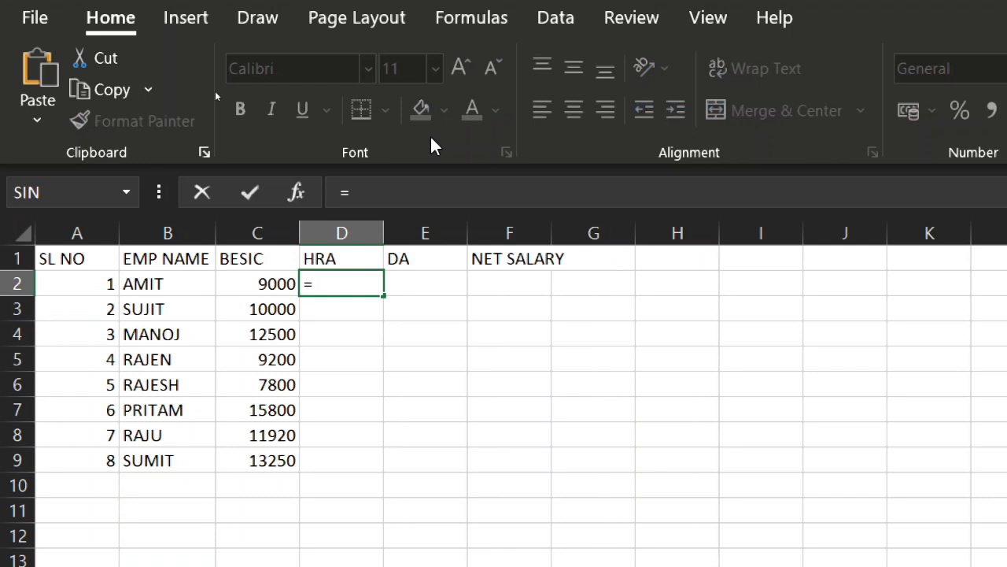
pyautogui.press('Left')
pyautogui.write('*')
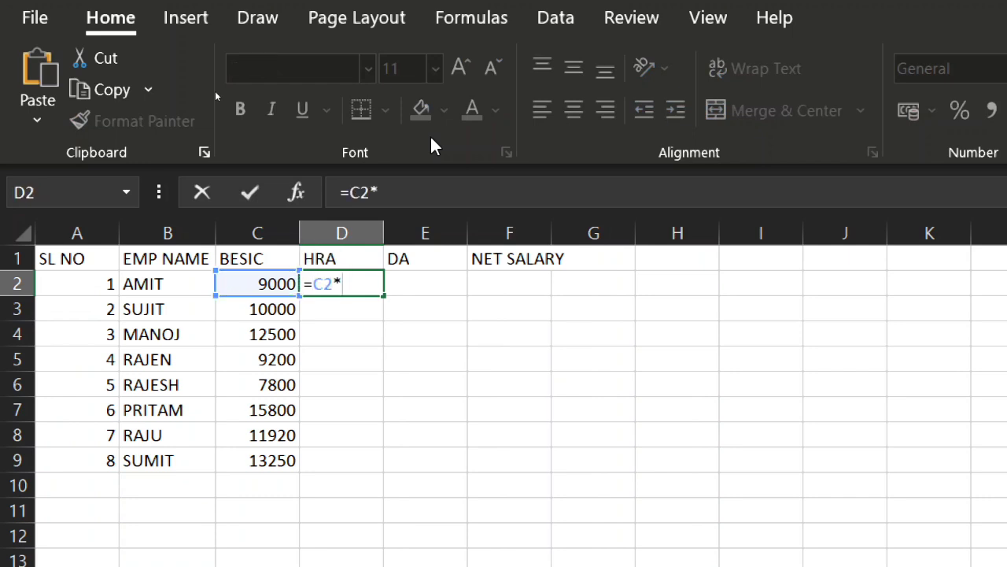
pyautogui.write('20%')
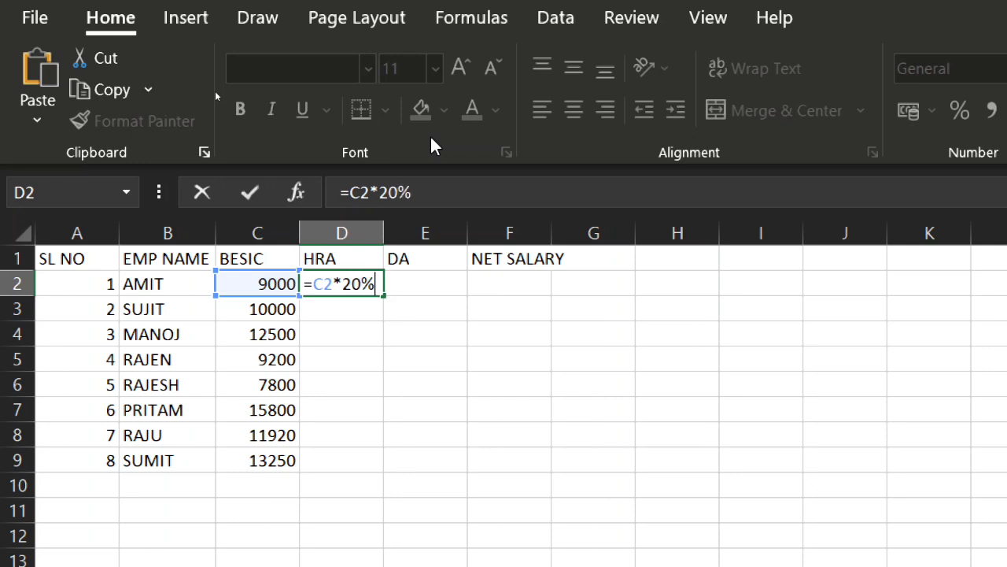
pyautogui.press('Return')
# - Fill the HRA formula from D2 down through D9 for all eight employees
pyautogui.press('Up')
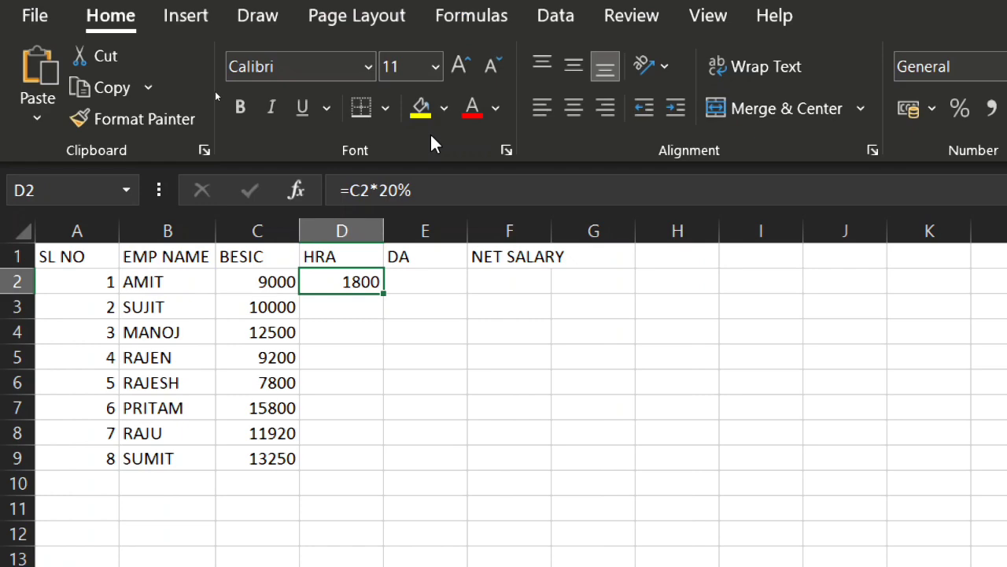
pyautogui.hotkey('shift', 'Down')
pyautogui.hotkey('shift', 'Down')
pyautogui.hotkey('shift', 'Down')
pyautogui.hotkey('shift', 'Down')
pyautogui.hotkey('shift', 'Down')
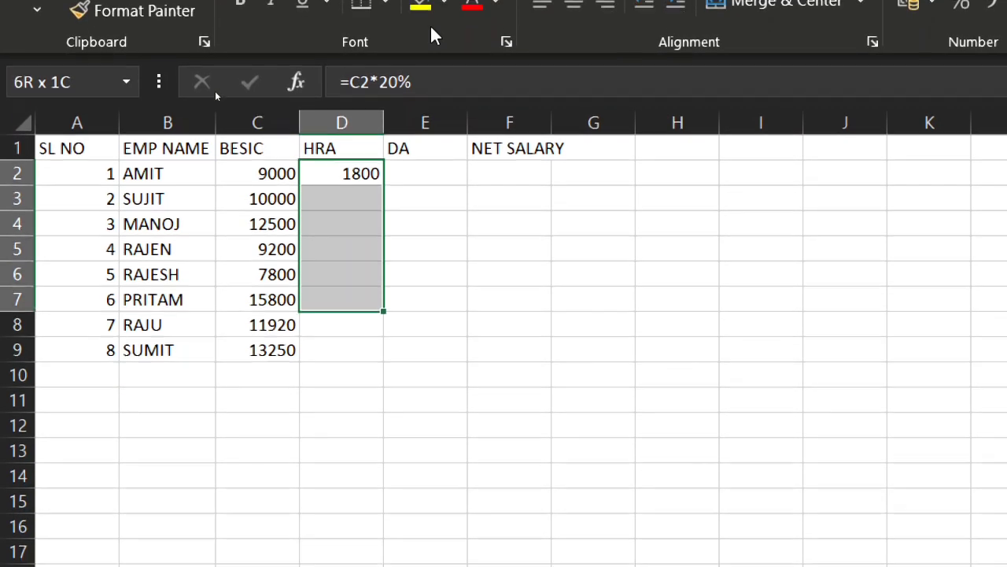
pyautogui.hotkey('shift', 'Down')
pyautogui.hotkey('shift', 'Down')
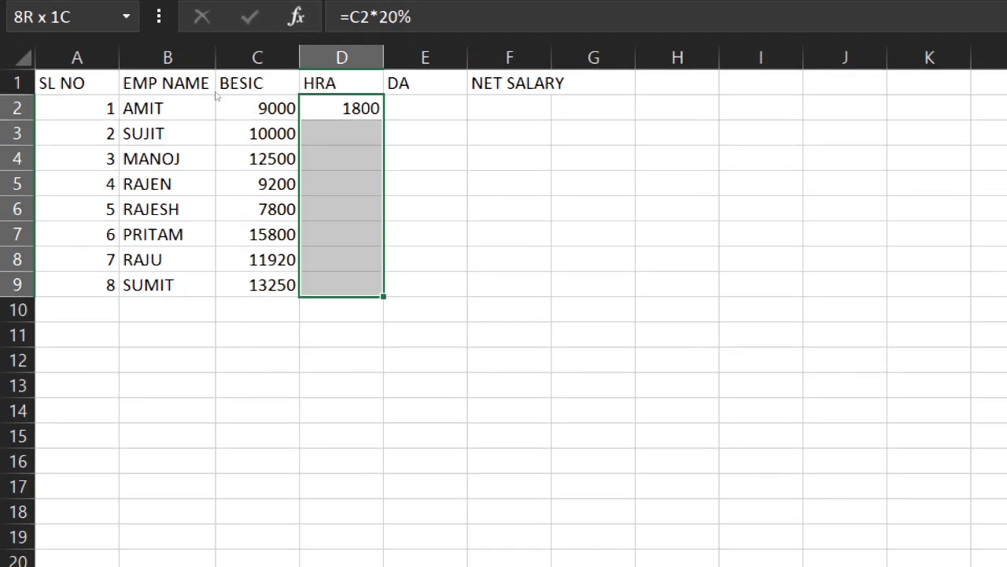
pyautogui.hotkey('ctrl', 'd')
# - Calculate the first employee's DA in cell E2 as 10% of basic pay with the formula =C2*10%
pyautogui.press('Right')
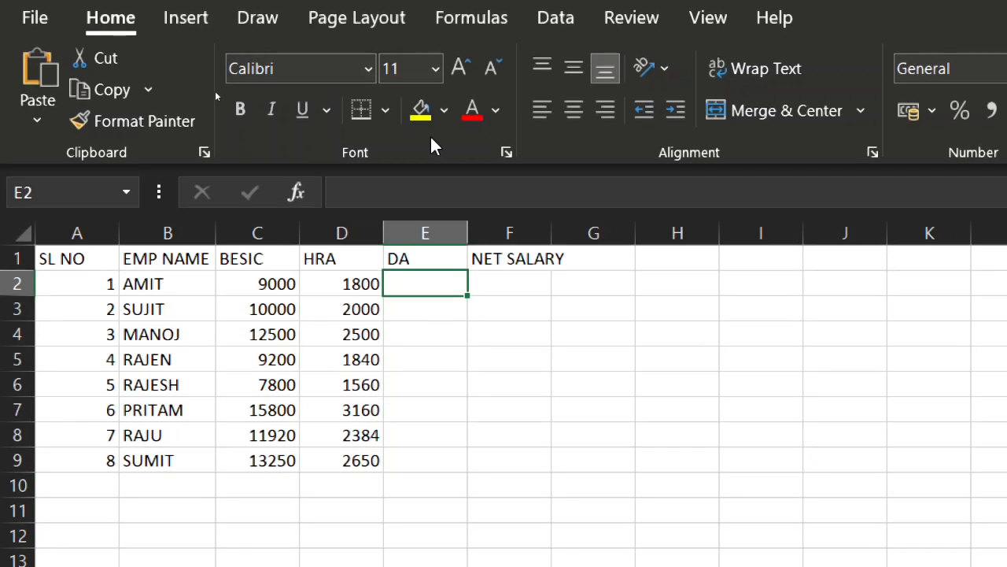
pyautogui.write('=')
pyautogui.press('Left')
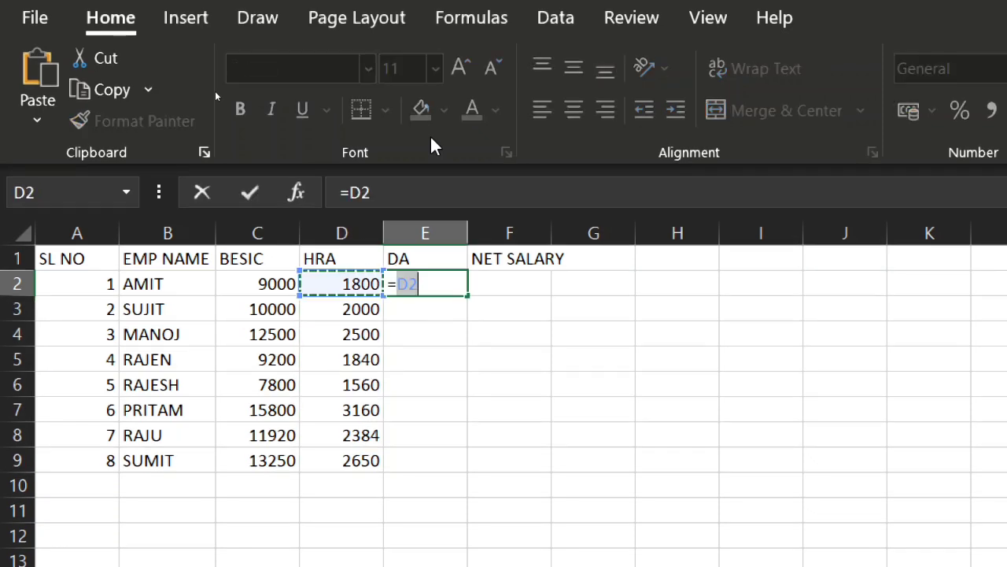
pyautogui.press('Left')
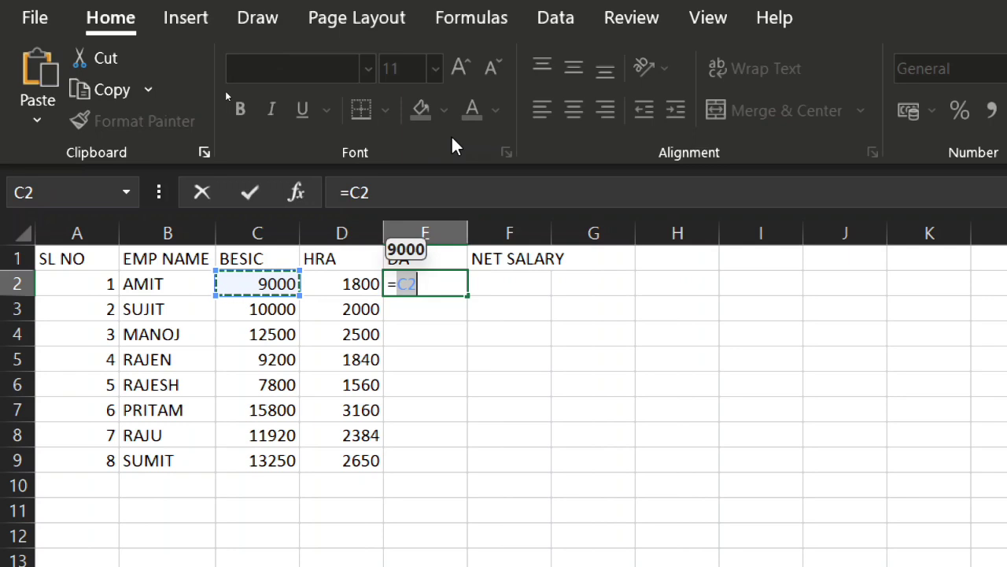
pyautogui.write('*')
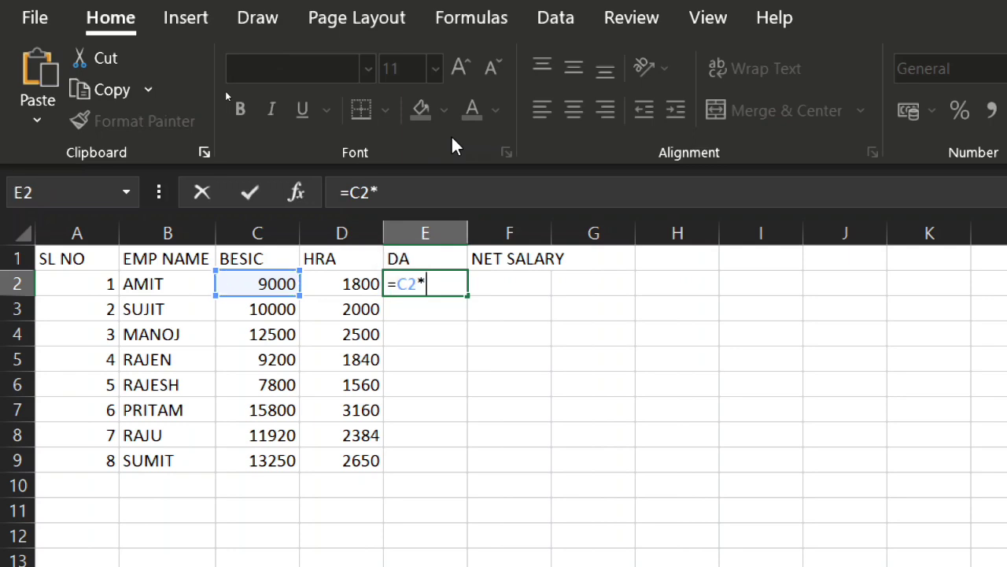
pyautogui.write('10%')
pyautogui.press('Return')
# - Fill the DA formula from E2 down through E9 for all eight employees
pyautogui.press('Up')
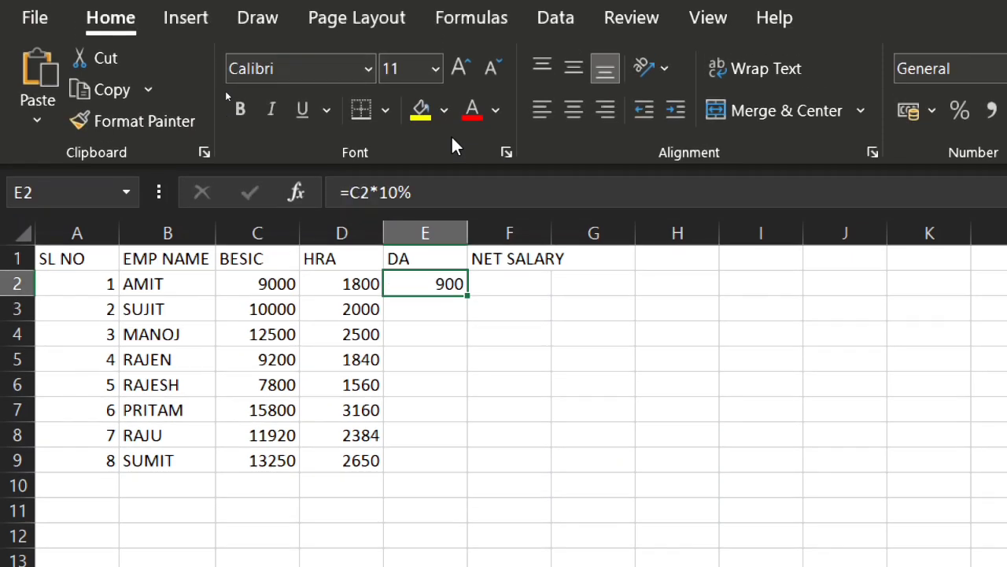
pyautogui.hotkey('shift', 'Down')
pyautogui.hotkey('shift', 'Down')
pyautogui.hotkey('shift', 'Down')
pyautogui.hotkey('shift', 'Down')
pyautogui.hotkey('shift', 'Down')
pyautogui.hotkey('shift', 'Down')
pyautogui.hotkey('shift', 'Down')
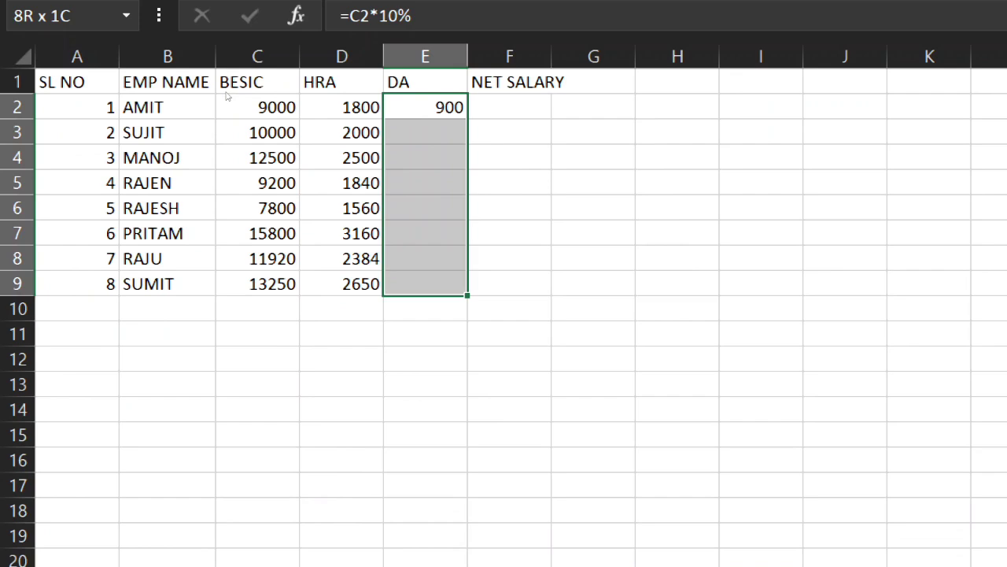
pyautogui.hotkey('ctrl', 'd')
# - Autofit the NET SALARY column F and calculate the first employee's net salary in cell F2 with the formula =SUM(C2:E2)
pyautogui.press('Right')
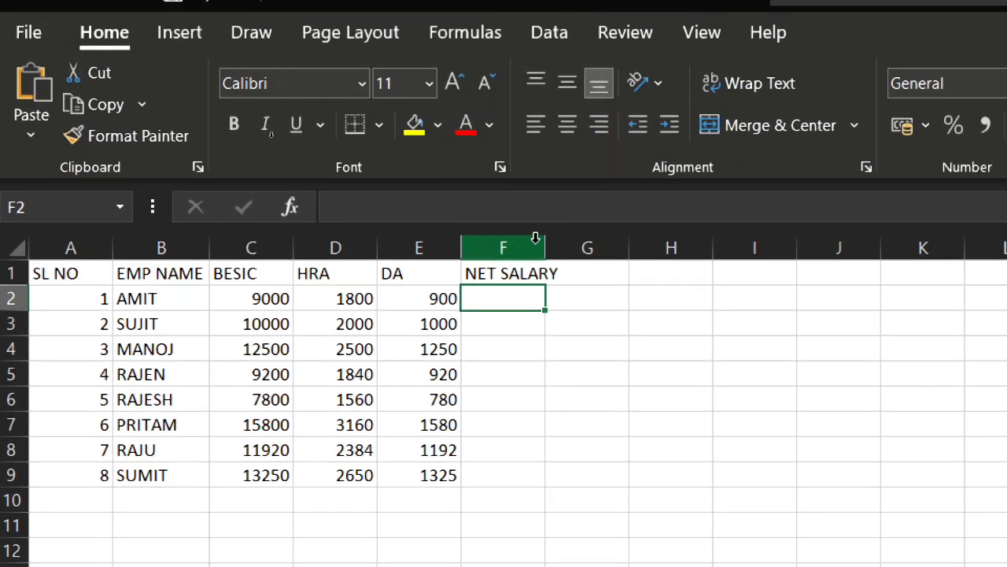
pyautogui.doubleClick(545, 245)
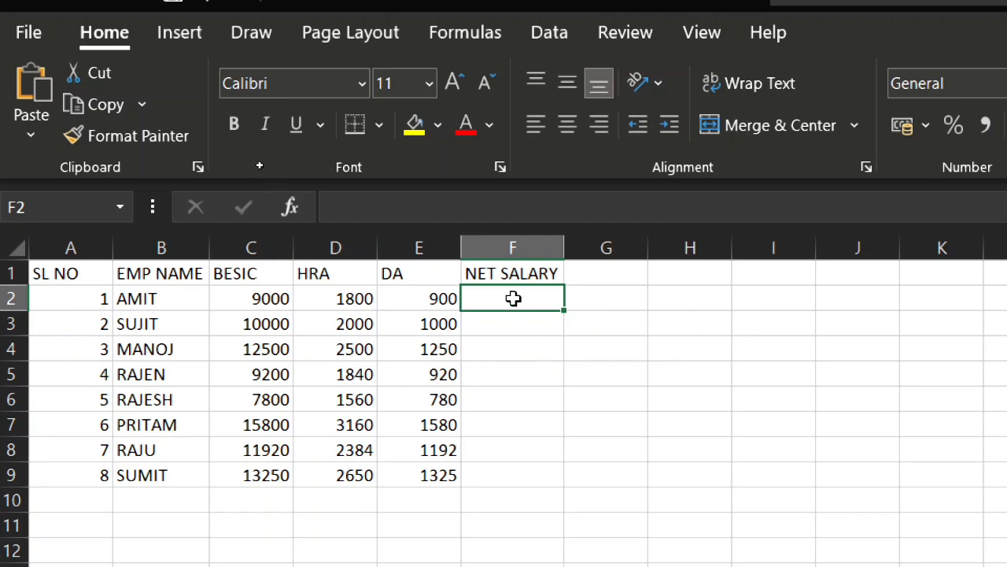
pyautogui.write('=')
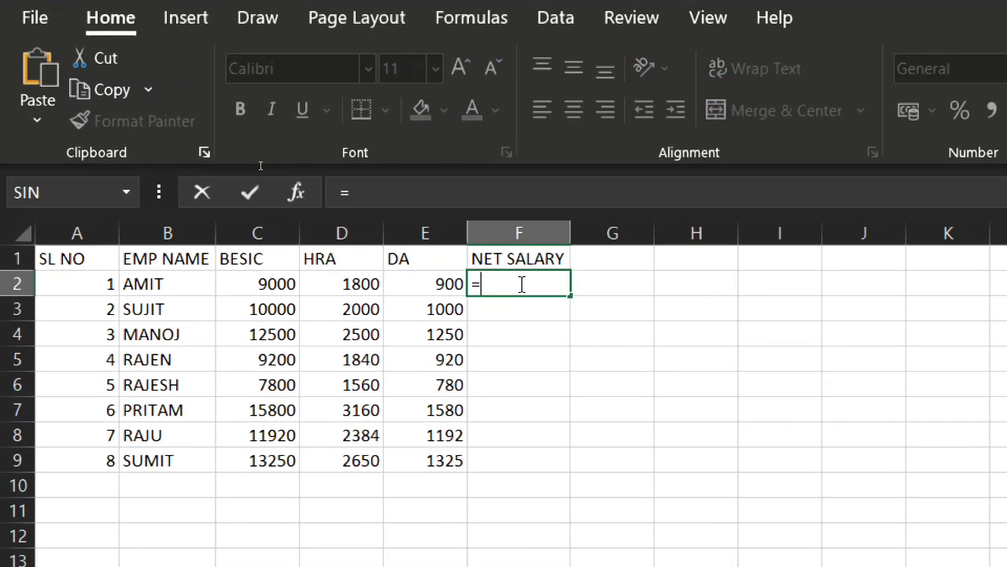
pyautogui.write('SU')
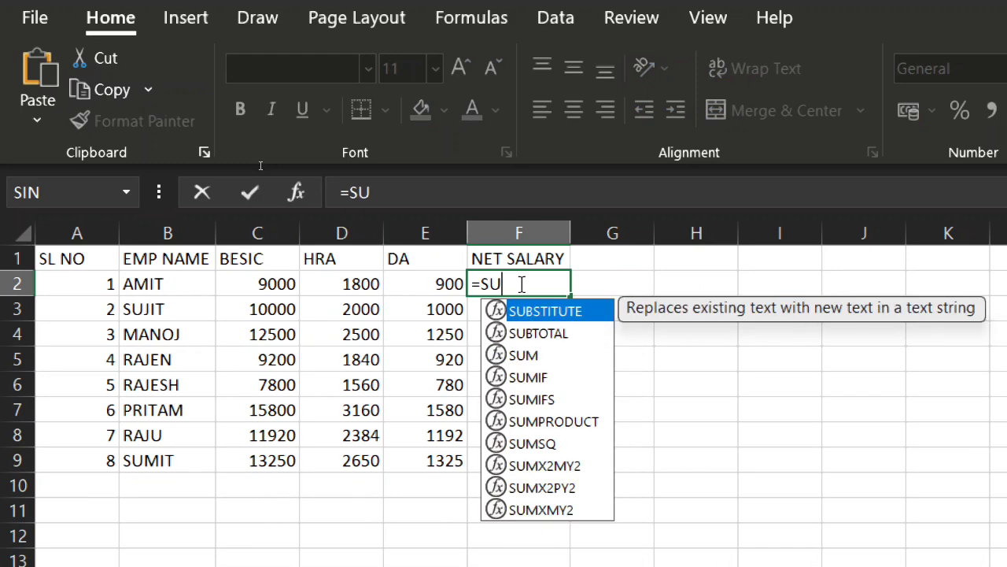
pyautogui.write('M')
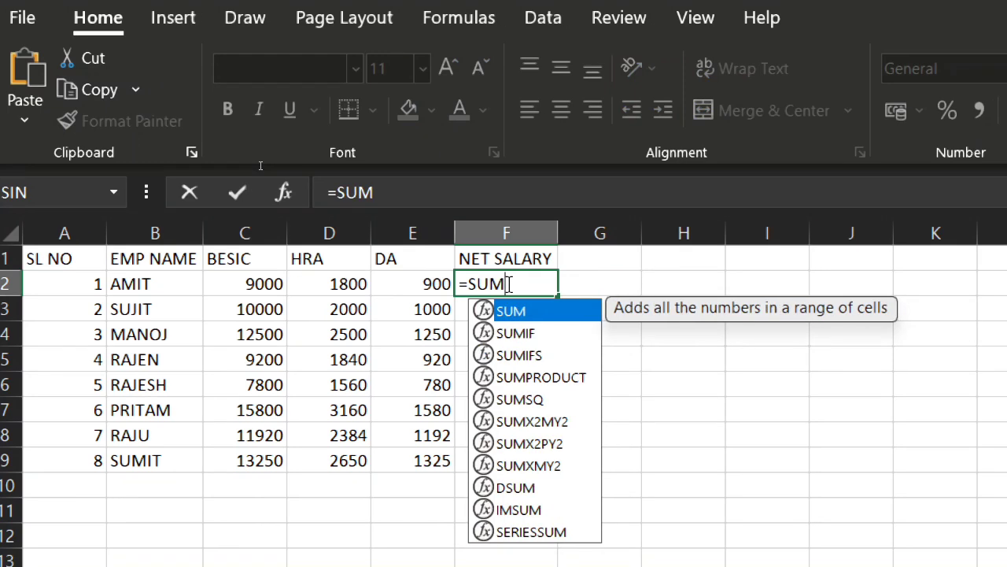
pyautogui.write('(')
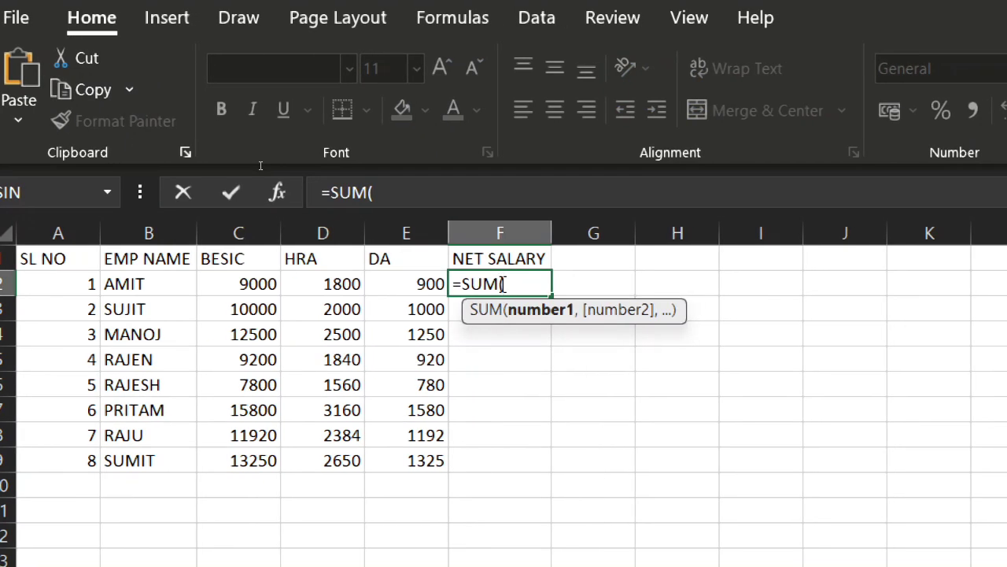
pyautogui.press('Left')
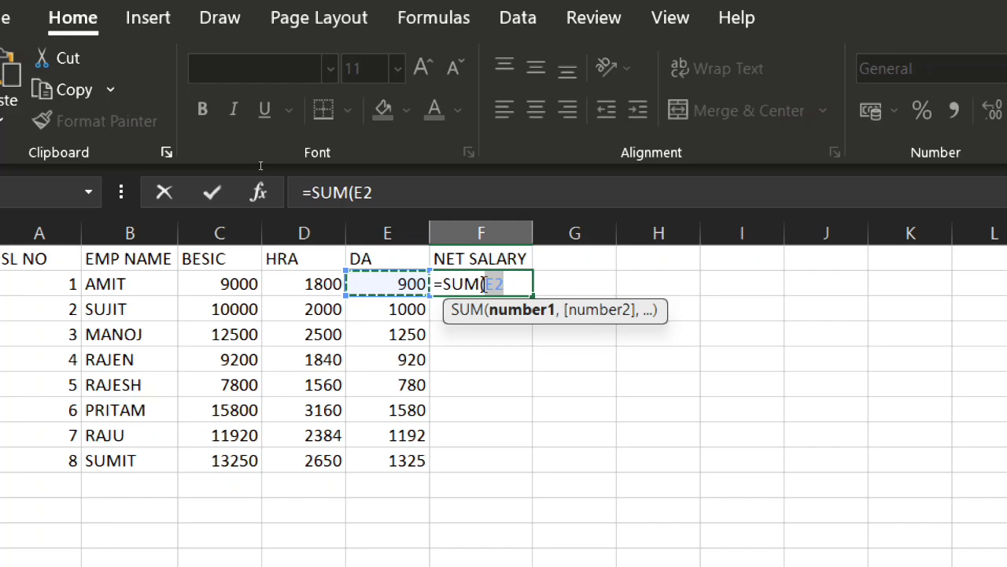
pyautogui.hotkey('shift', 'Left')
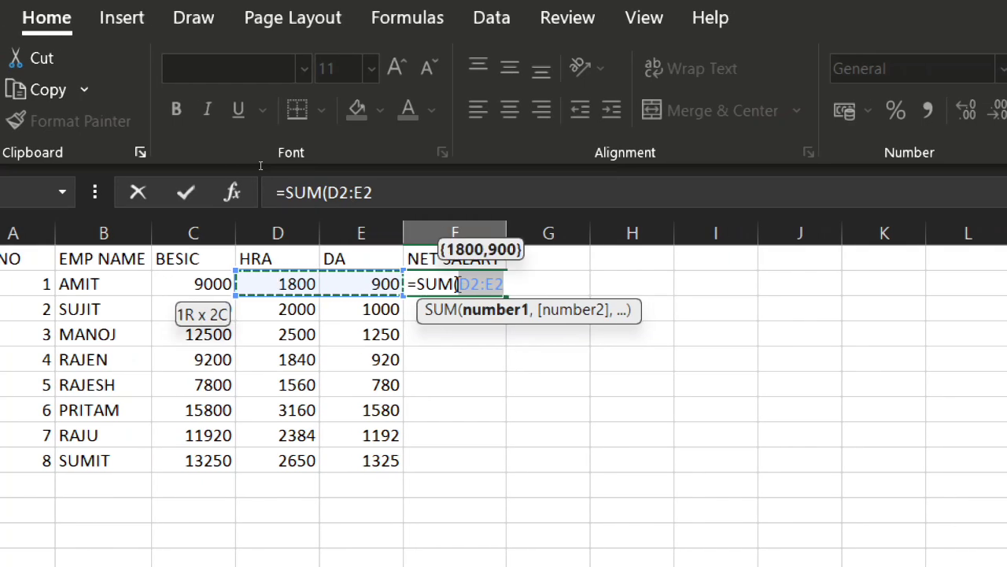
pyautogui.hotkey('shift', 'Left')
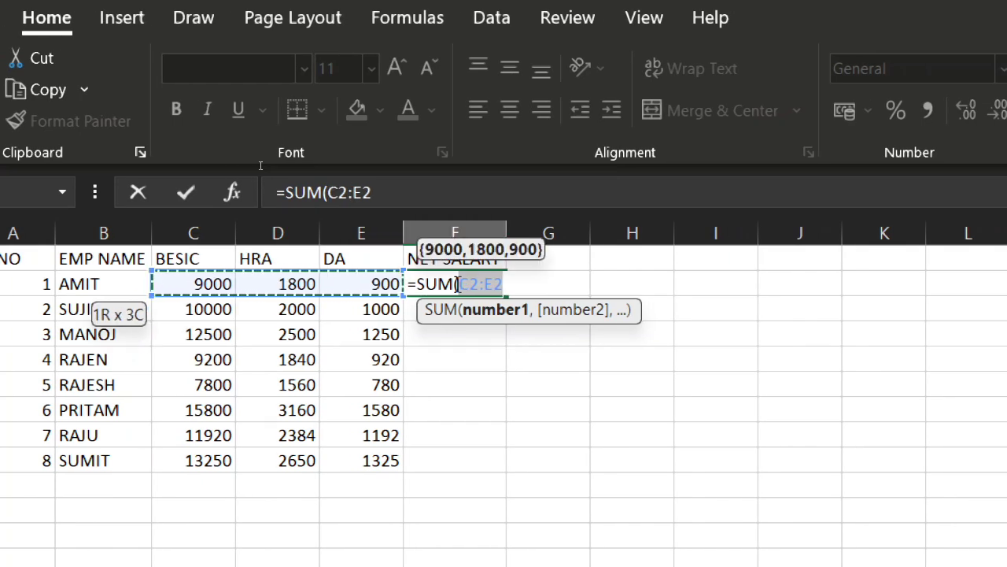
pyautogui.press('Return')
# - Fill the net salary formula from F2 down through F9 for all eight employees
pyautogui.click(460, 284)
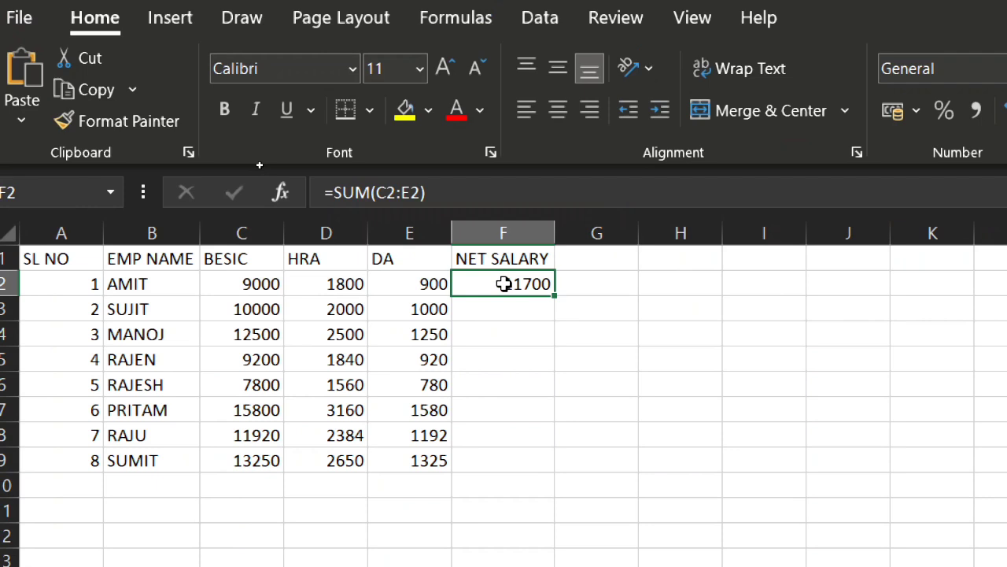
pyautogui.doubleClick(555, 294)
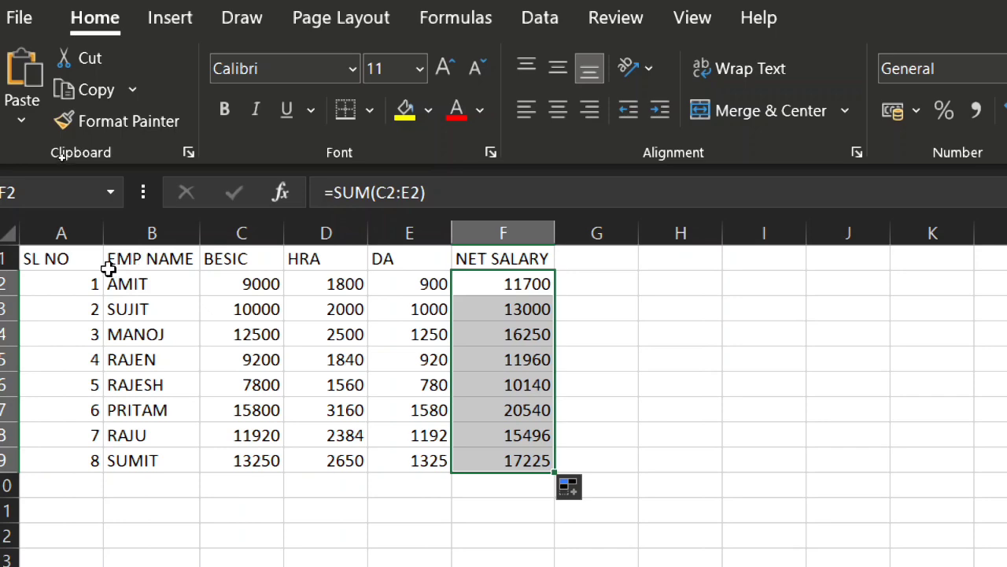
# - Apply All Borders to the whole salary table in the range A1:F9
pyautogui.moveTo(63, 258); pyautogui.dragTo(218, 356)
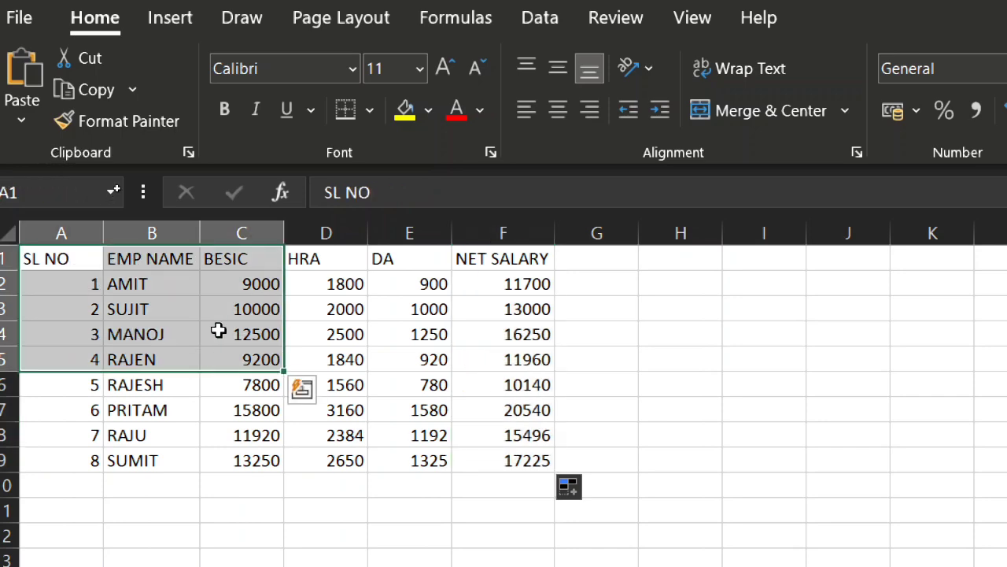
pyautogui.hotkey('shift', 'Right')
pyautogui.hotkey('shift', 'Right')
pyautogui.hotkey('shift', 'Right')
pyautogui.hotkey('shift', 'Down')
pyautogui.hotkey('shift', 'Down')
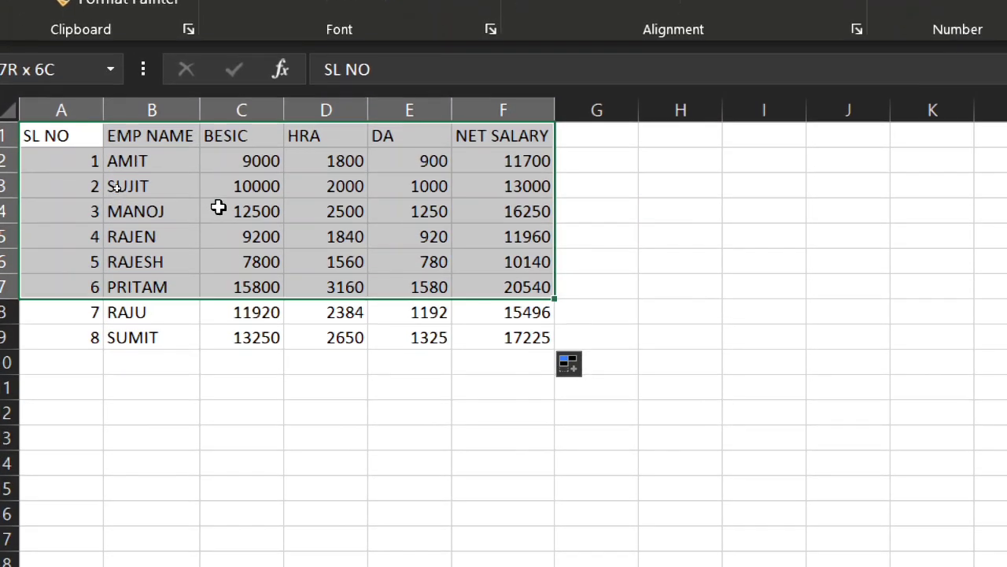
pyautogui.hotkey('shift', 'Down')
pyautogui.hotkey('shift', 'Down')
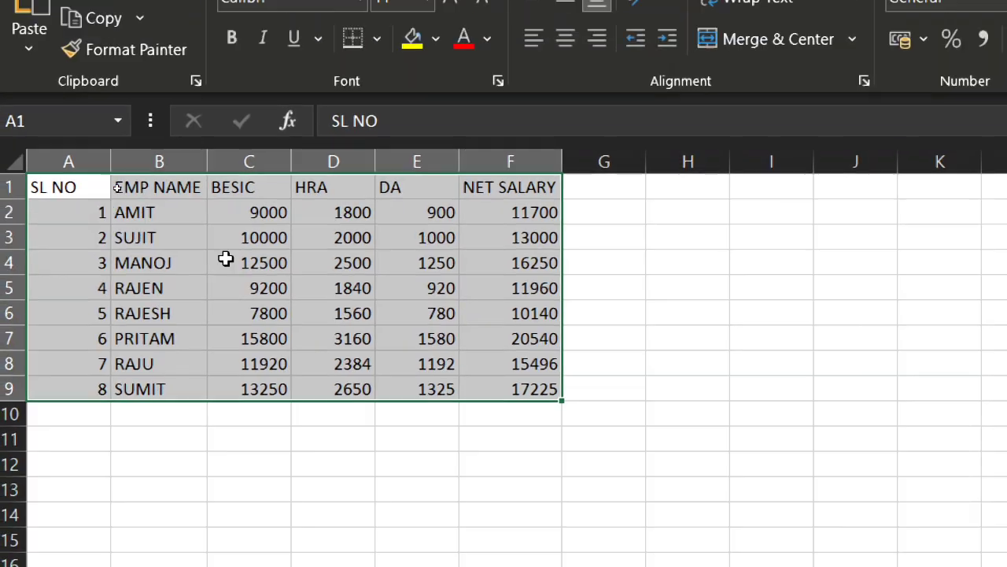
pyautogui.press('alt')
pyautogui.press('h')
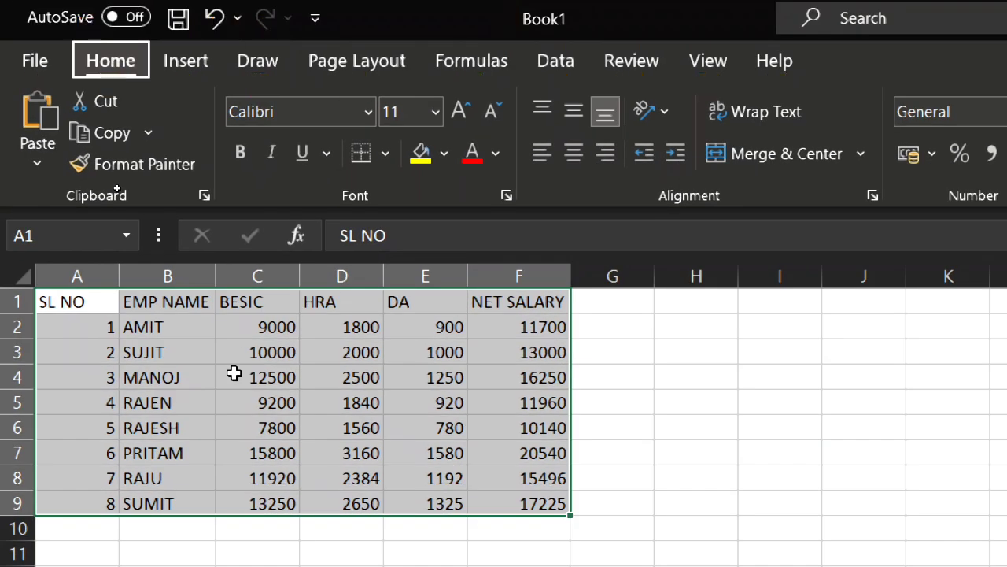
pyautogui.press('b')
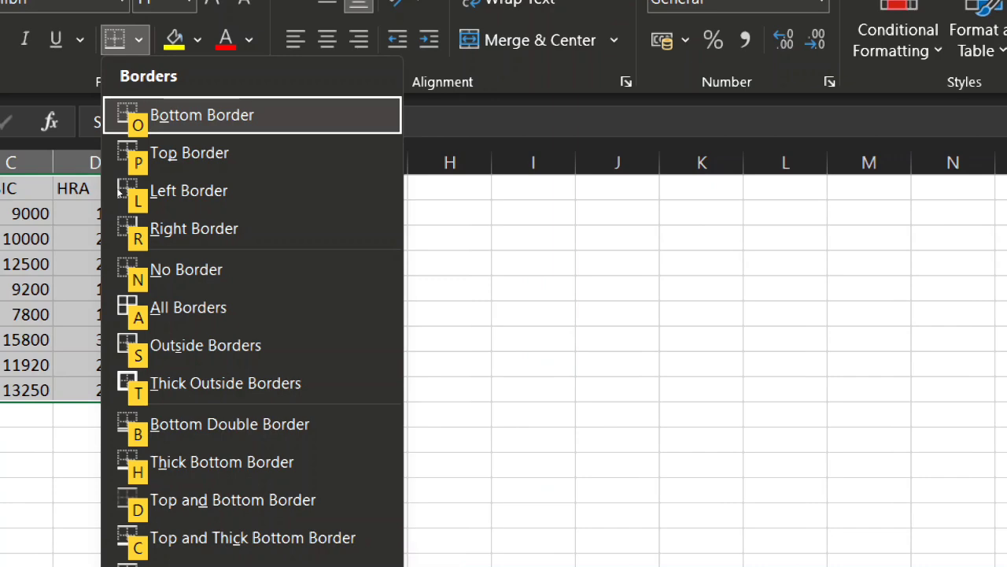
pyautogui.press('a')
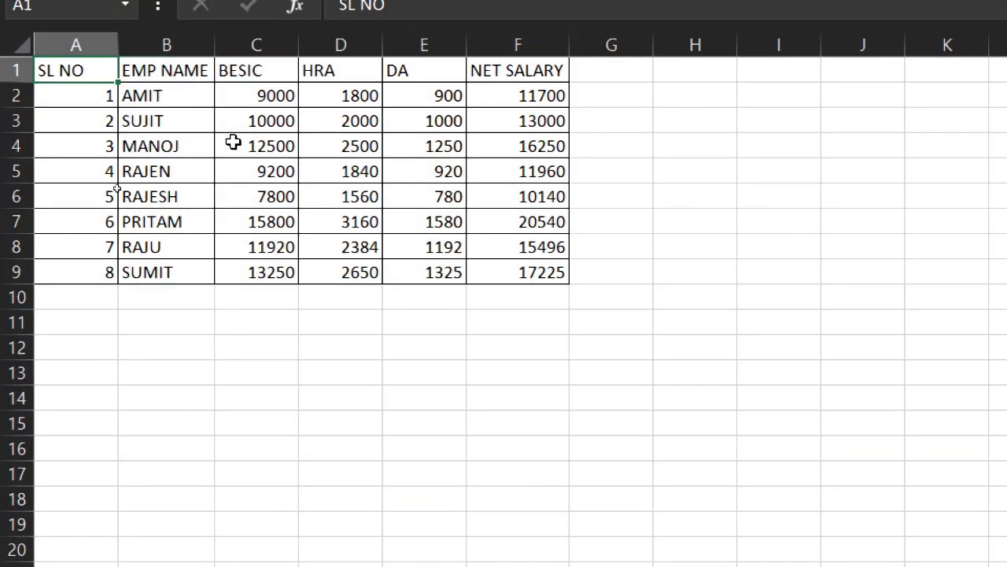
pyautogui.hotkey('shift', 'Right')
pyautogui.hotkey('shift', 'Right')
pyautogui.hotkey('shift', 'Right')
pyautogui.hotkey('shift', 'Right')
pyautogui.hotkey('shift', 'Right')
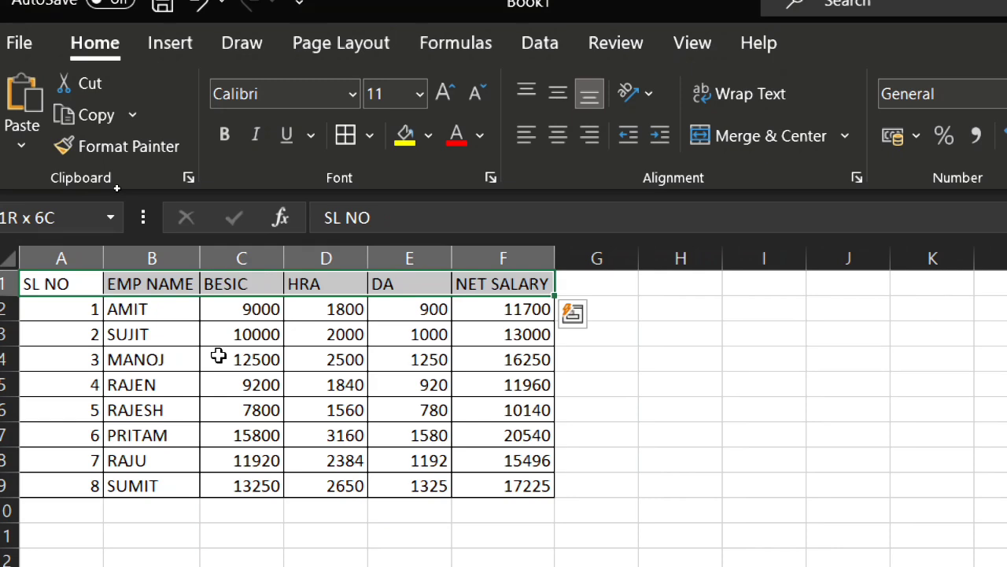
pyautogui.press('Down')
pyautogui.press('Up')
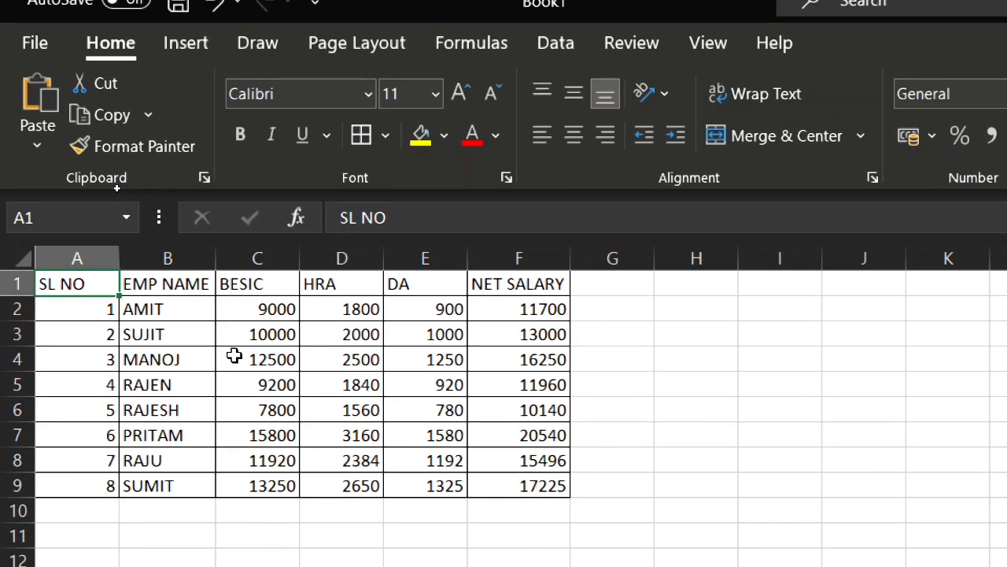
# - Make the header row from SL NO to NET SALARY in A1:F1 bold
pyautogui.hotkey('ctrl', 'shift', 'Right')
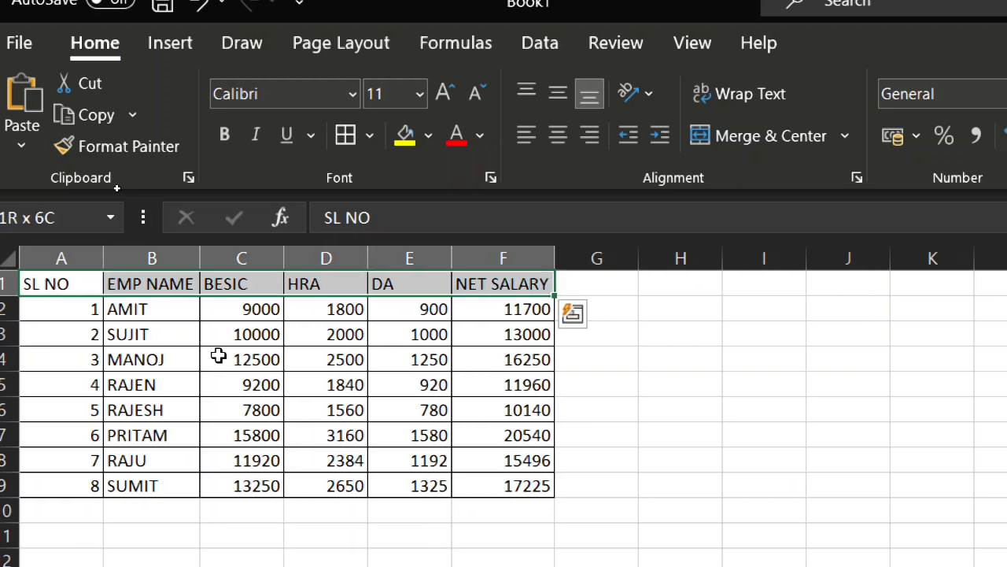
pyautogui.hotkey('ctrl', 'b')
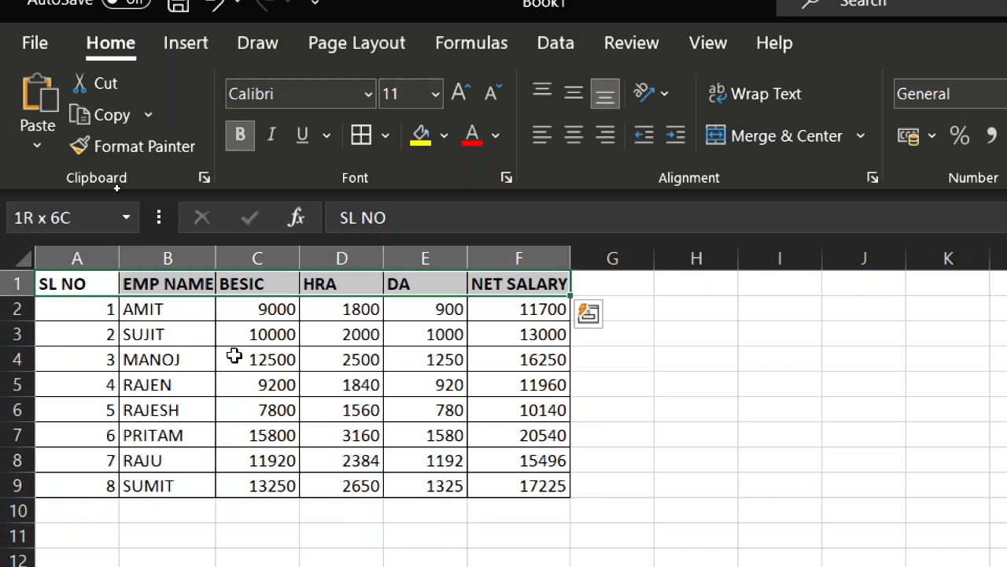
pyautogui.press('Left')
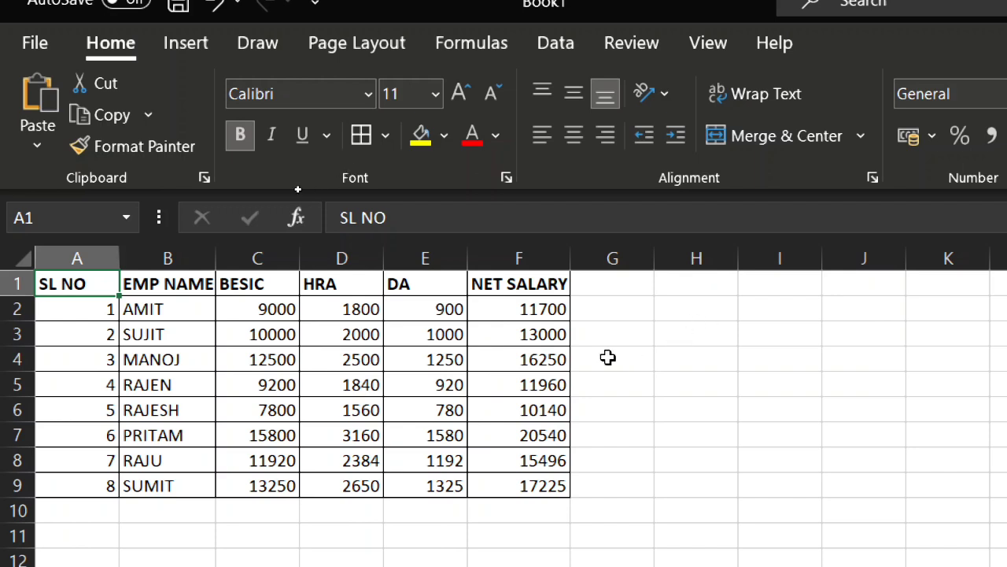
pyautogui.click(520, 309)
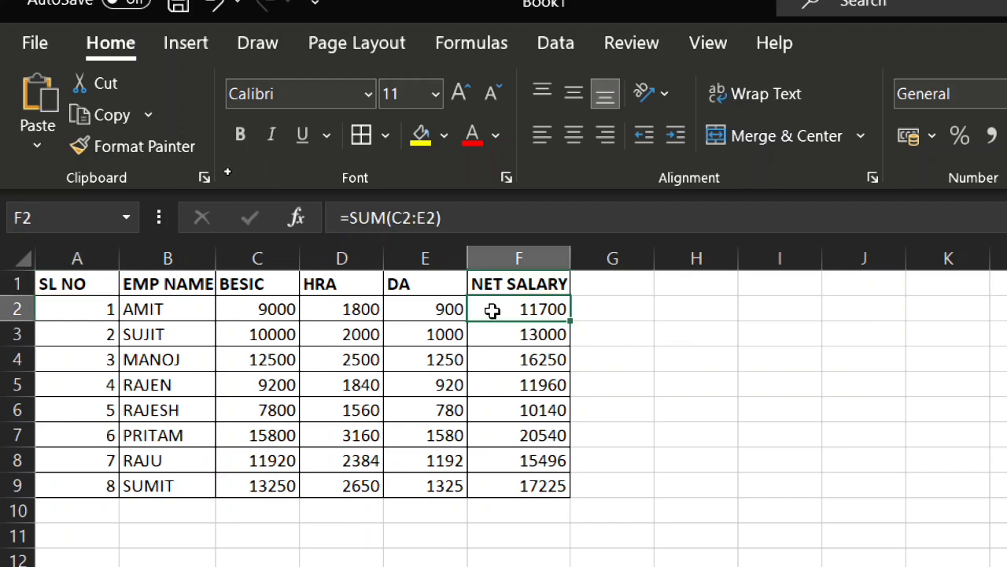
pyautogui.click(210, 311)
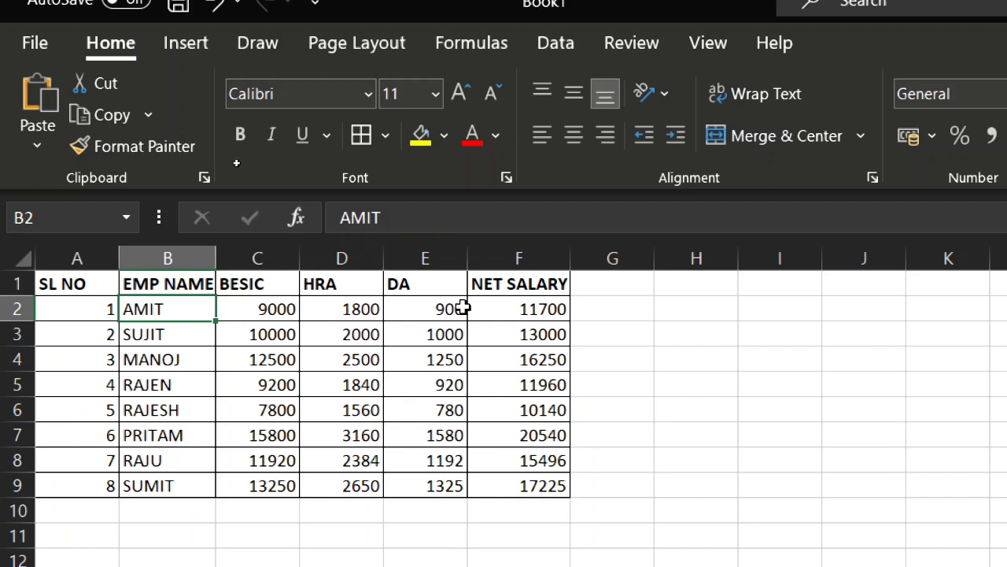